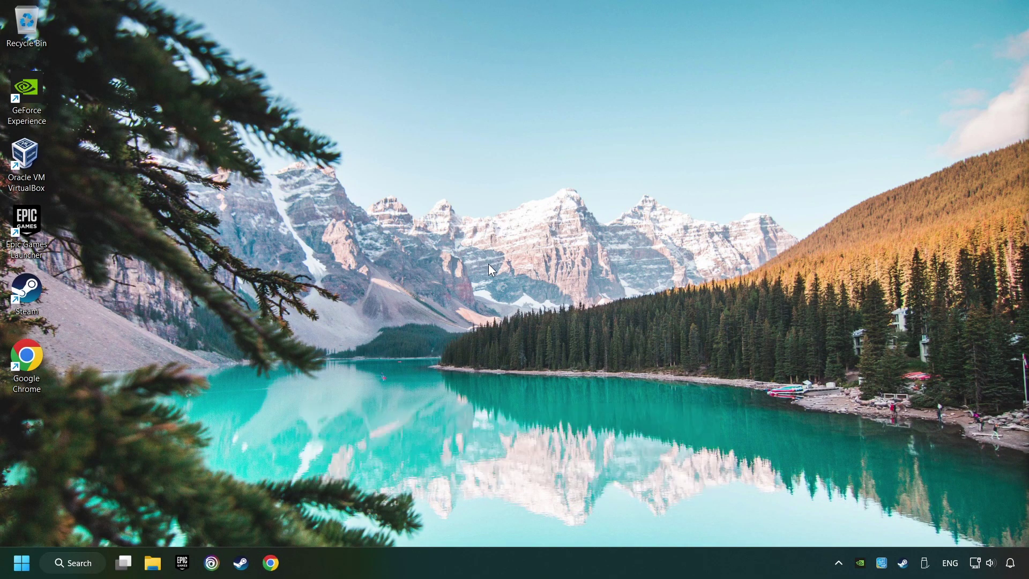
Step: Search 'edit power plan' and go to Power Options, listing the Balanced and High performance plans
{"action": "left_click", "coordinate": [84, 563]}
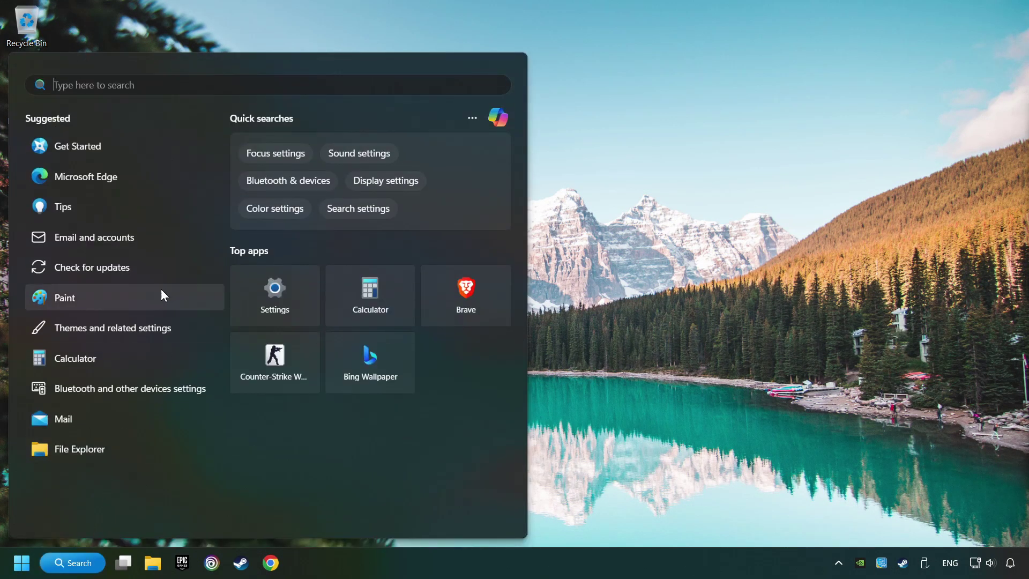
{"action": "type", "text": "edit power plan"}
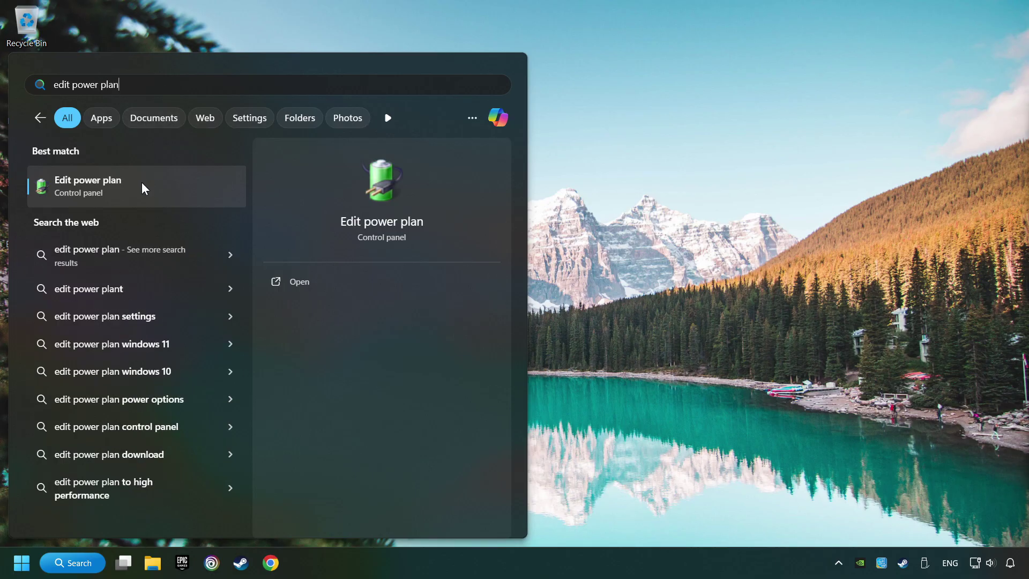
{"action": "left_click", "coordinate": [204, 186]}
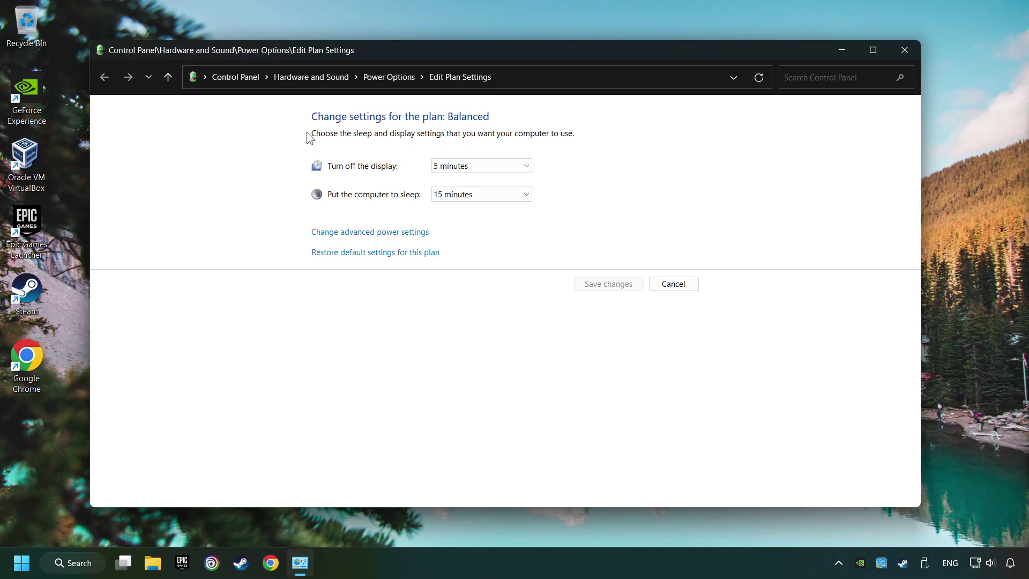
{"action": "left_click", "coordinate": [400, 83]}
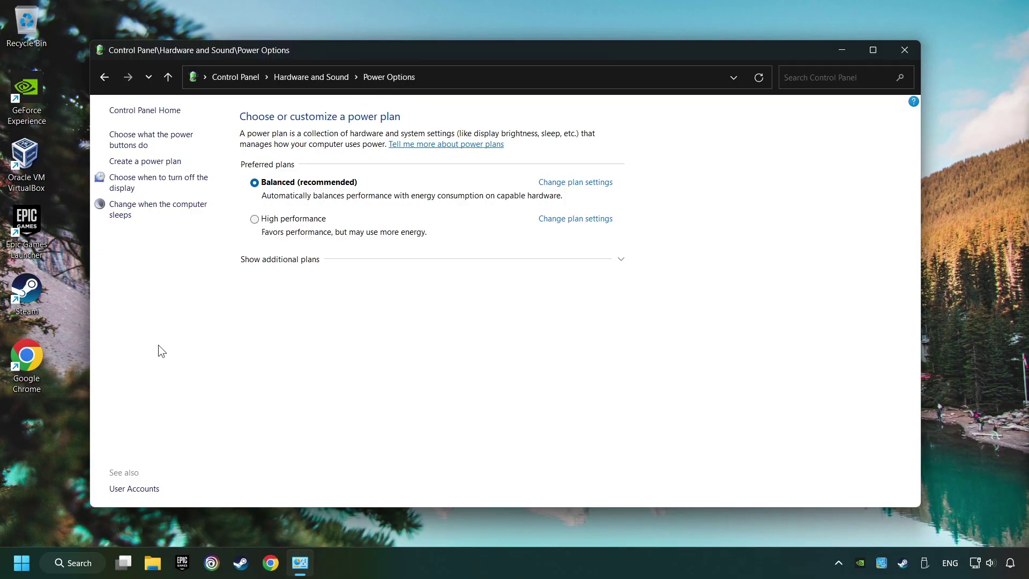
Step: Launch Command Prompt as administrator
{"action": "left_click", "coordinate": [93, 565]}
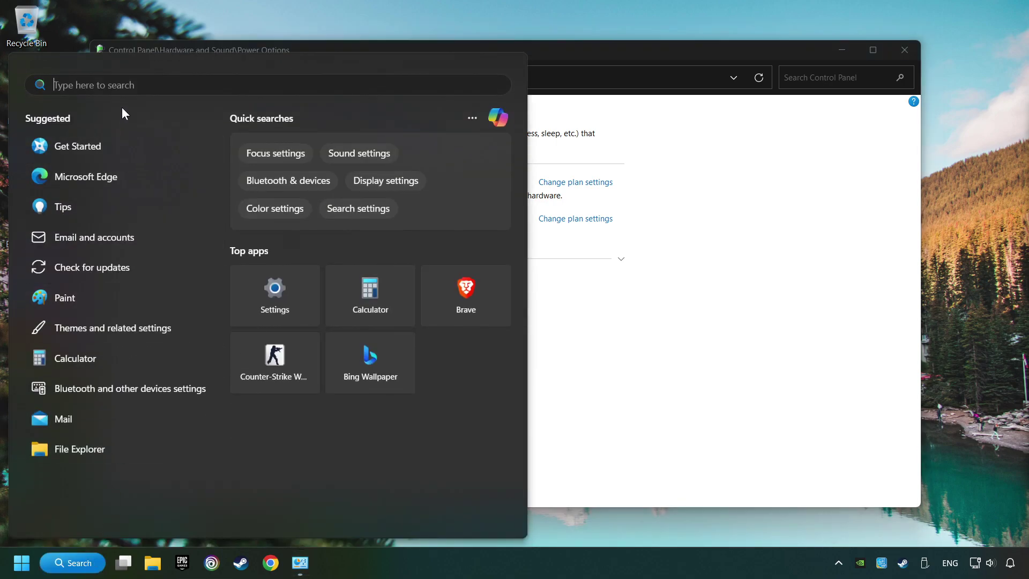
{"action": "type", "text": "cmd"}
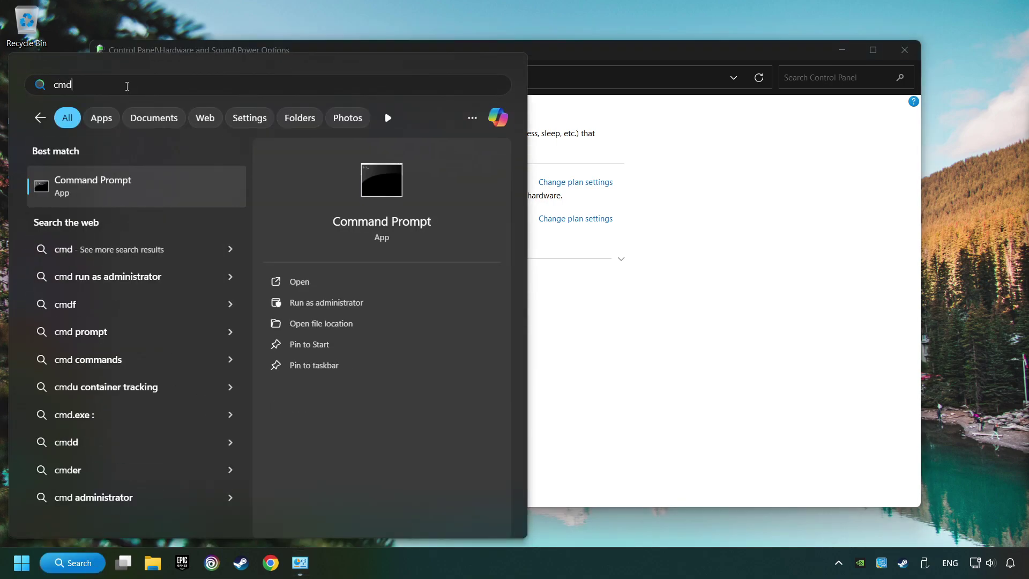
{"action": "right_click", "coordinate": [198, 185]}
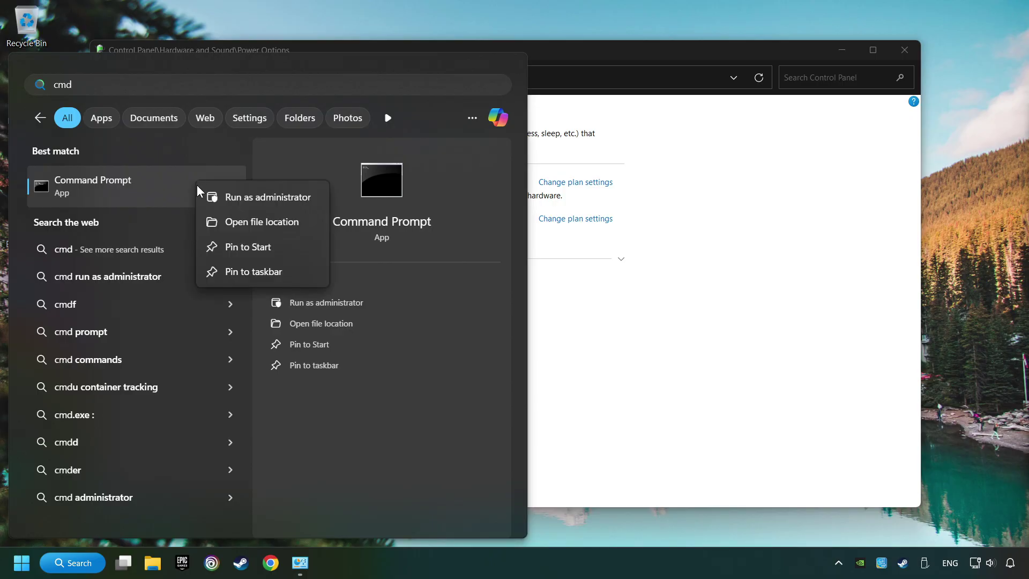
{"action": "left_click", "coordinate": [248, 197]}
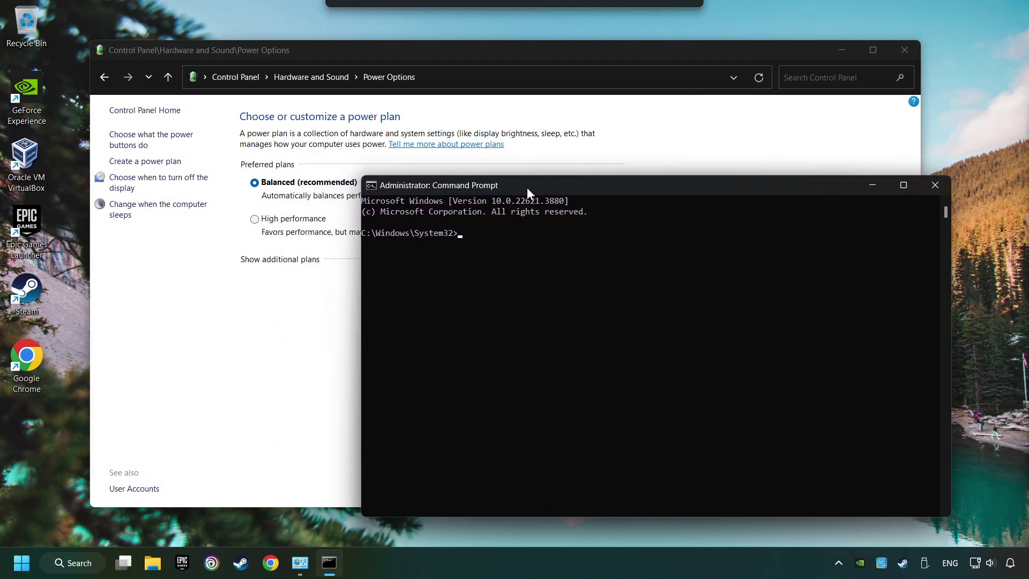
{"action": "mouse_move", "coordinate": [368, 184]}
{"action": "left_mouse_down"}
{"action": "mouse_move", "coordinate": [524, 214]}
{"action": "mouse_move", "coordinate": [286, 202]}
{"action": "left_mouse_up"}
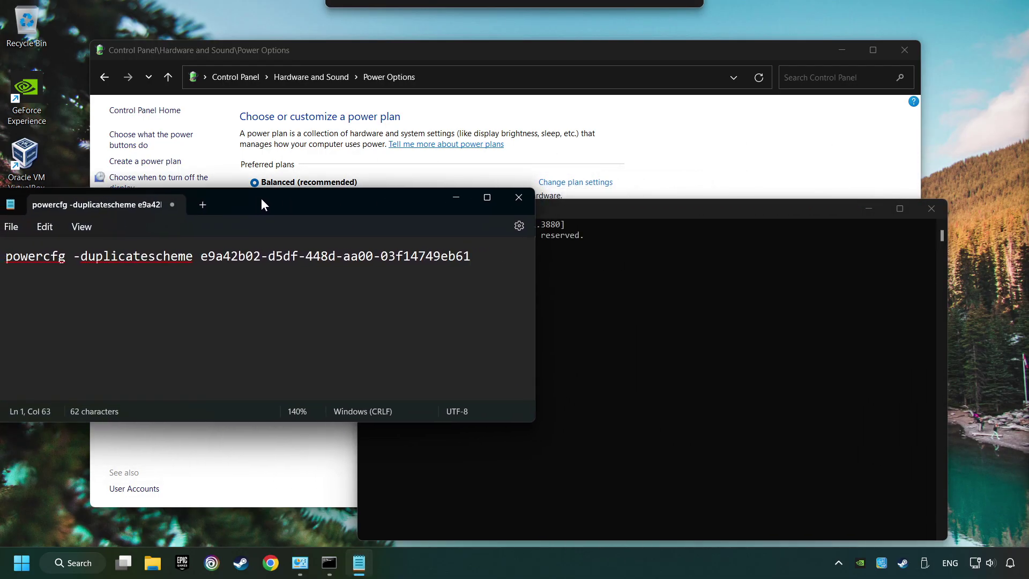
Step: Copy and run 'powercfg -duplicatescheme e9a42b02-d5df-448d-aa00-03f14749eb61' in the elevated prompt
{"action": "left_click_drag", "start_coordinate": [500, 255], "coordinate": [33, 257]}
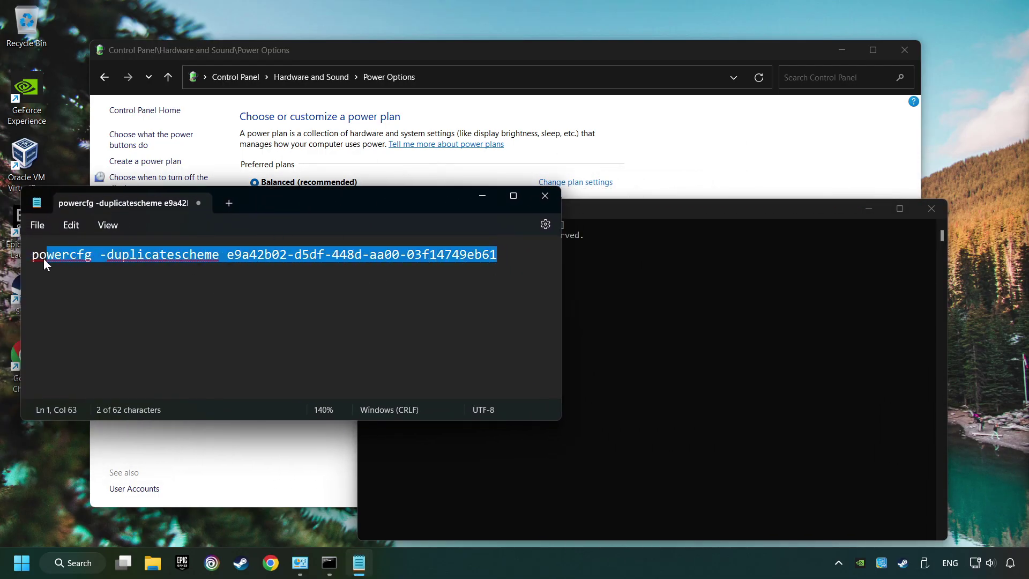
{"action": "right_click", "coordinate": [179, 255]}
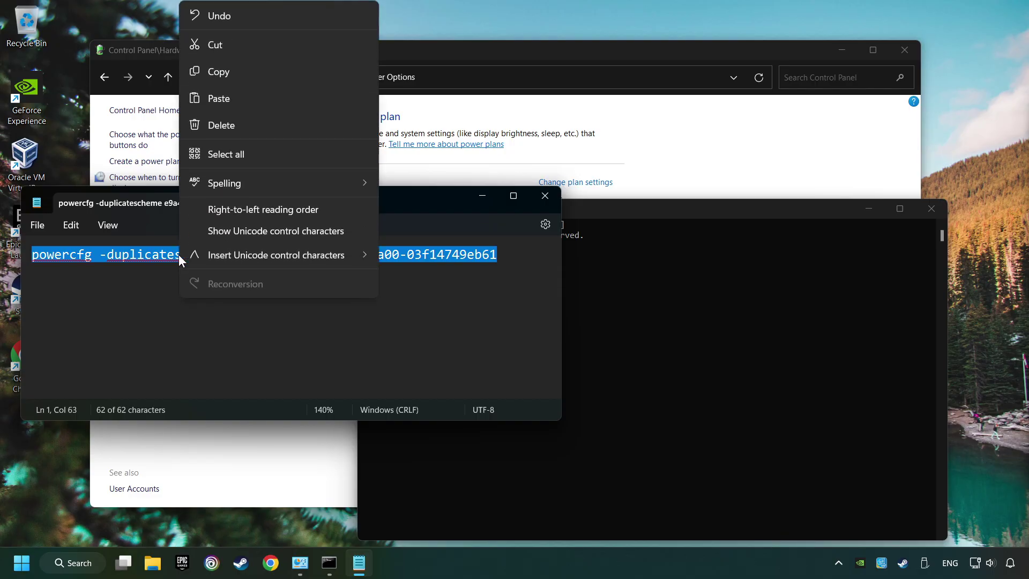
{"action": "left_click", "coordinate": [217, 72]}
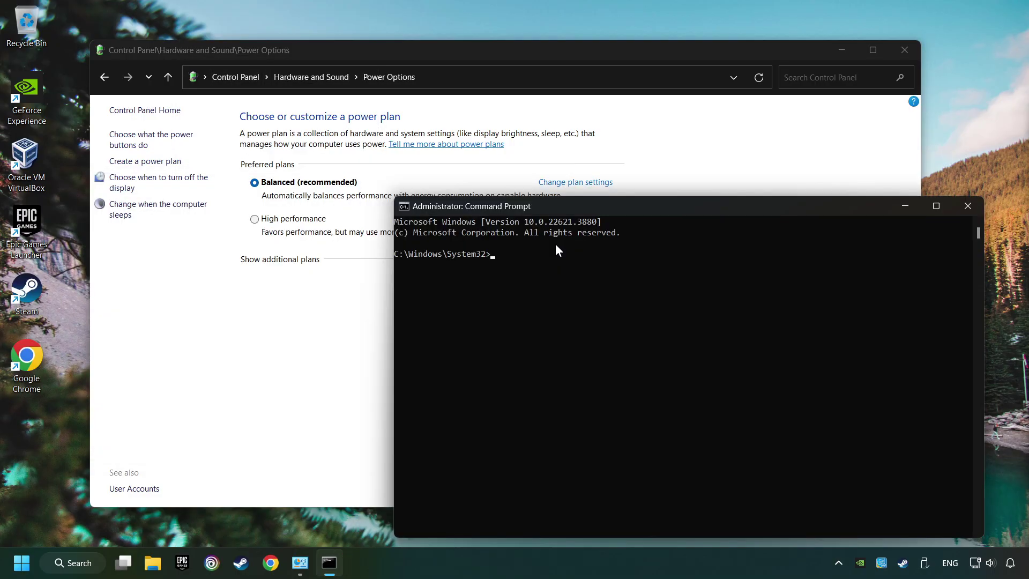
{"action": "right_click", "coordinate": [583, 207]}
{"action": "mouse_move", "coordinate": [612, 301]}
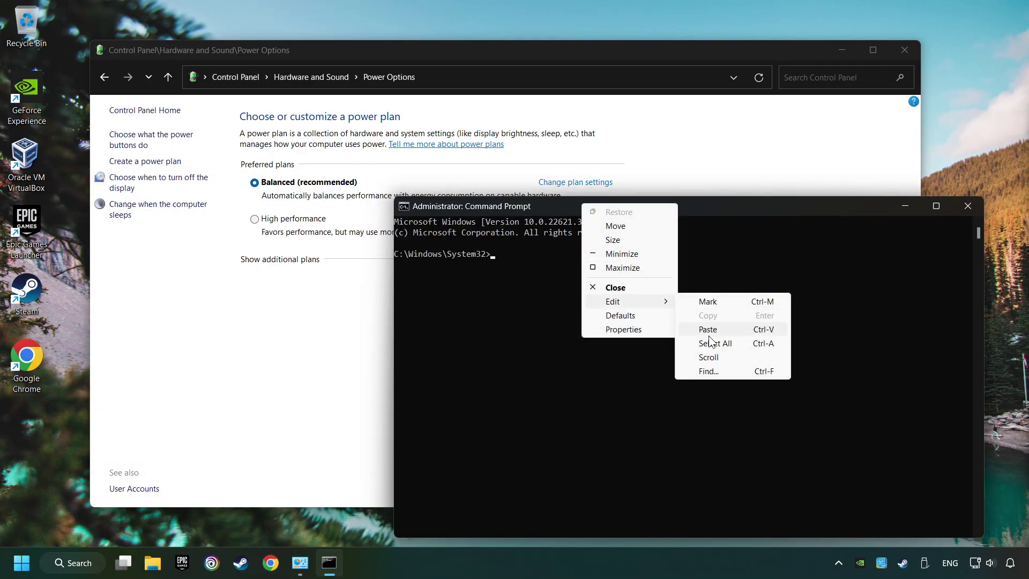
{"action": "left_click", "coordinate": [728, 330]}
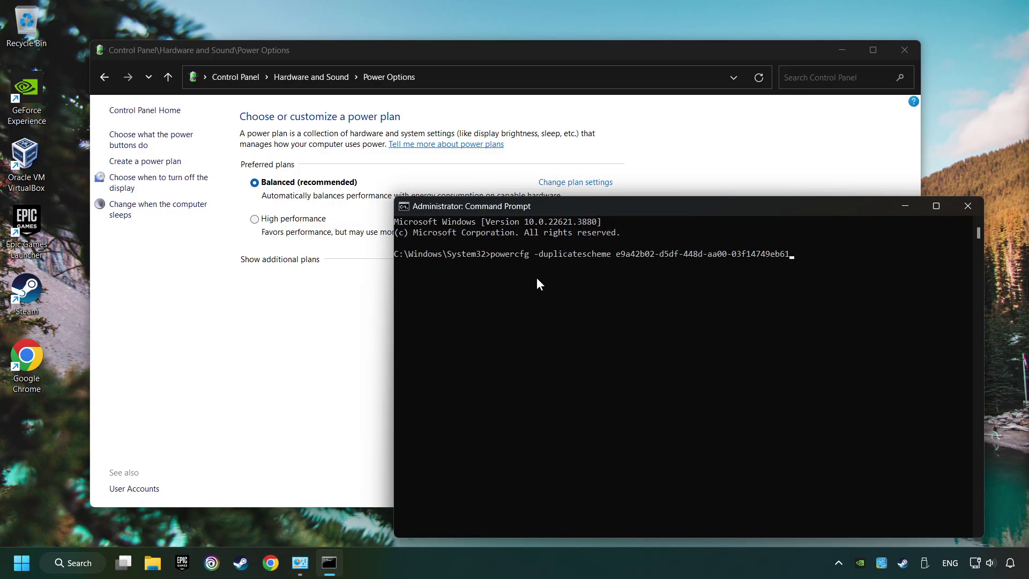
{"action": "key", "text": "Return"}
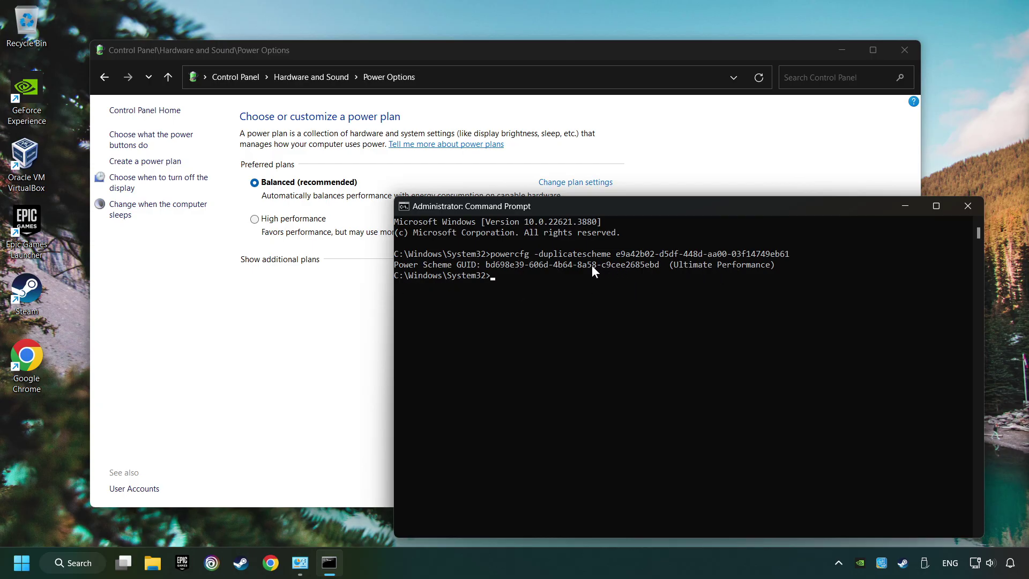
Step: Reveal additional plans, refresh, and select Ultimate Performance as the active power plan
{"action": "left_click", "coordinate": [968, 206]}
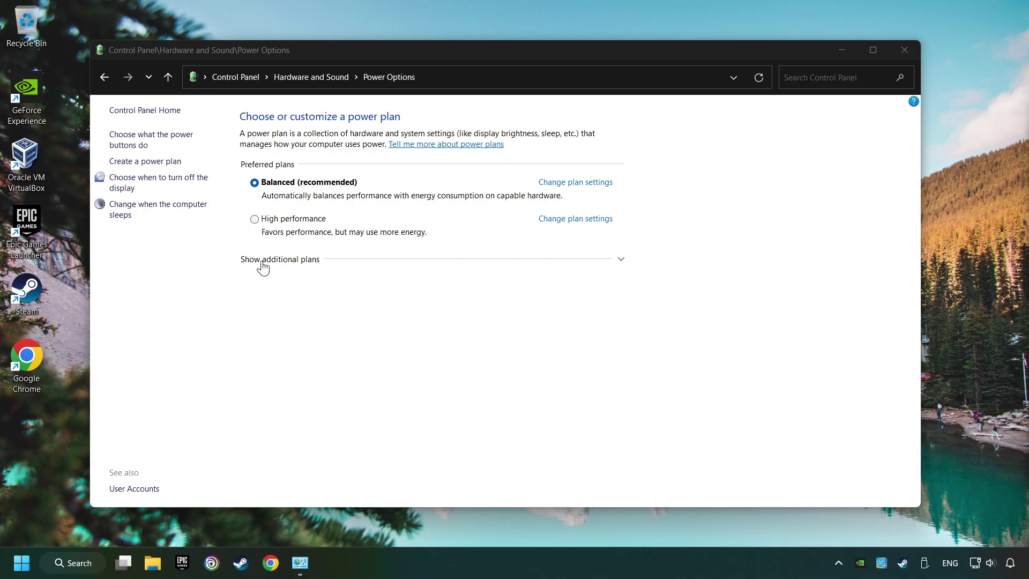
{"action": "left_click", "coordinate": [285, 262]}
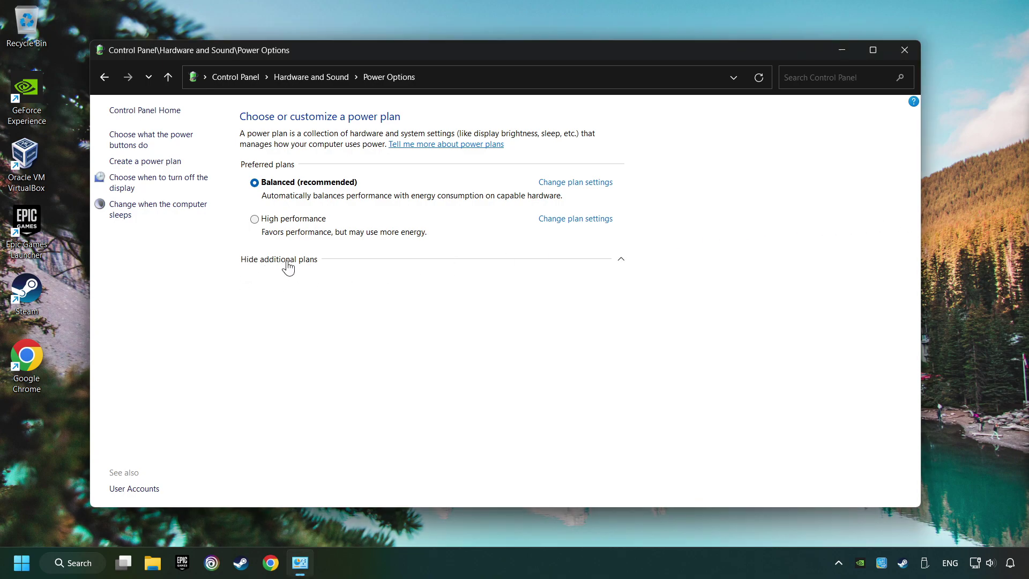
{"action": "left_click", "coordinate": [758, 81]}
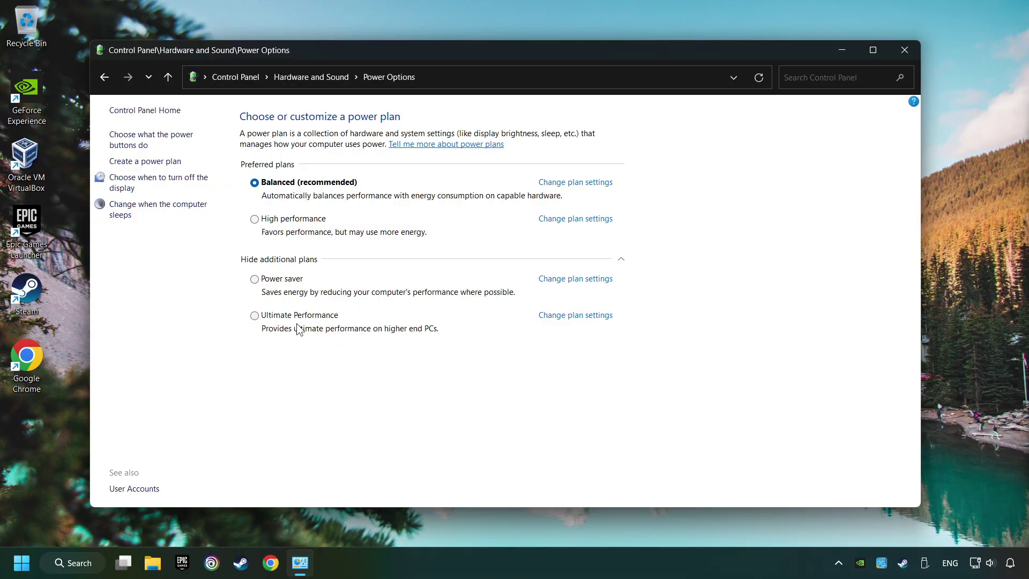
{"action": "left_click", "coordinate": [254, 318]}
{"action": "left_click", "coordinate": [906, 50]}
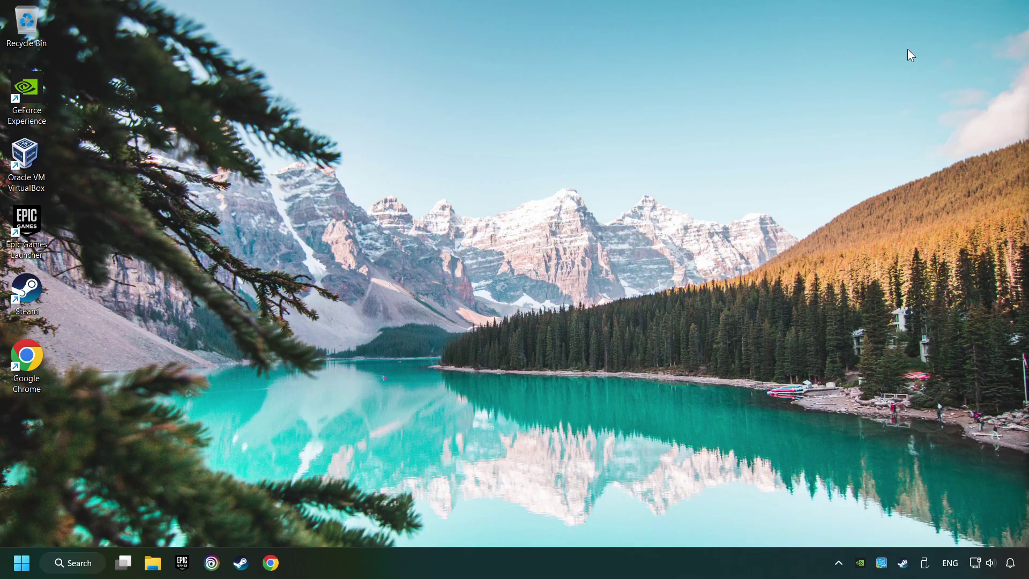
Step: Switch the Game Mode toggle on via 'game mode settings' search, then close Settings
{"action": "key", "text": "super+s"}
{"action": "type", "text": "g"}
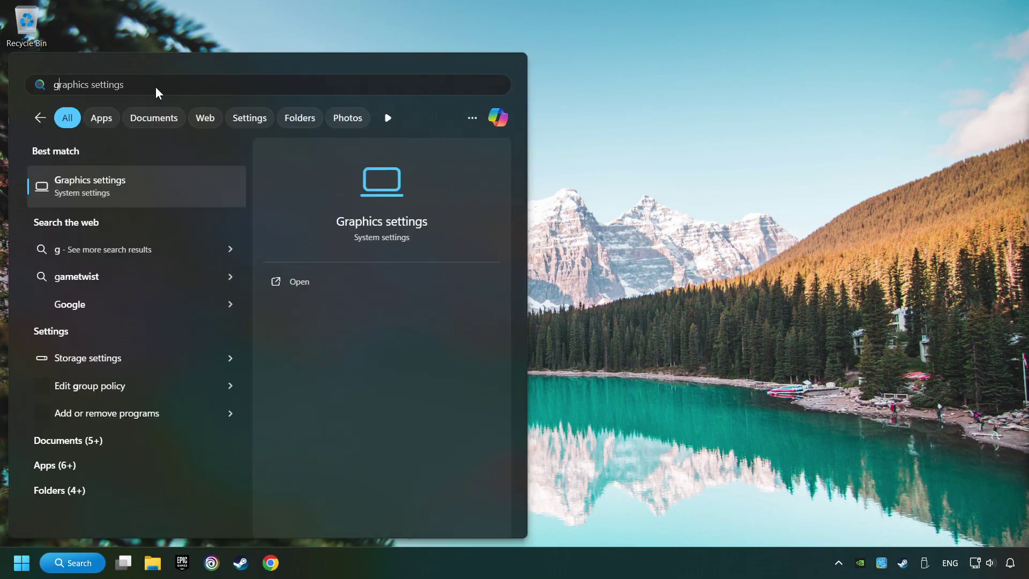
{"action": "type", "text": "ame mode set"}
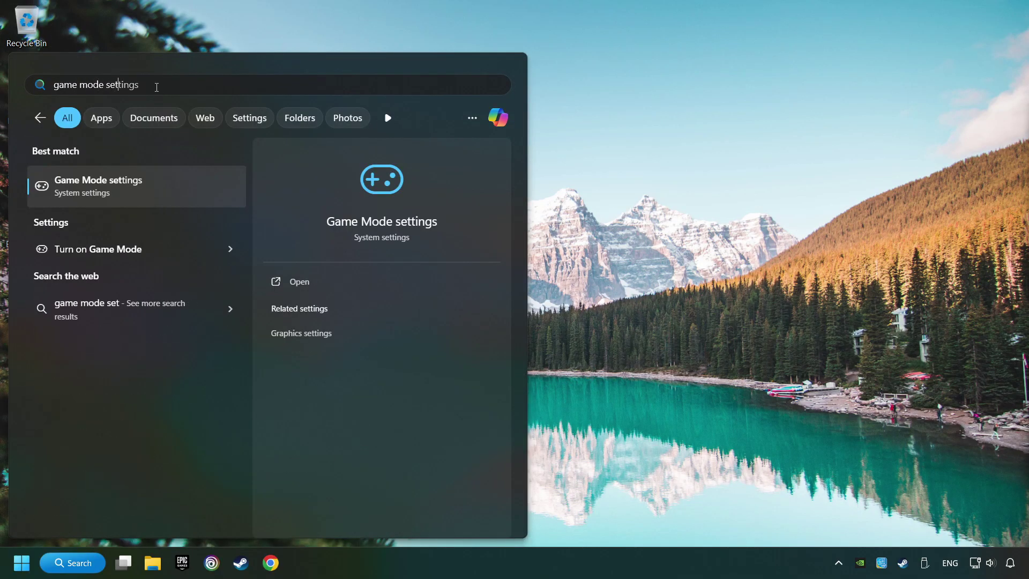
{"action": "type", "text": "tings"}
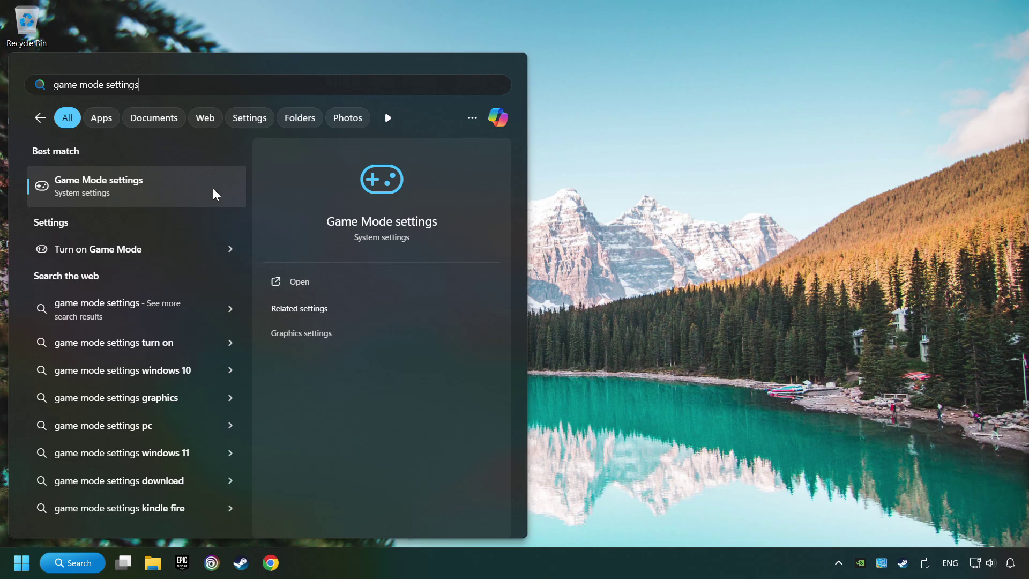
{"action": "left_click", "coordinate": [212, 194]}
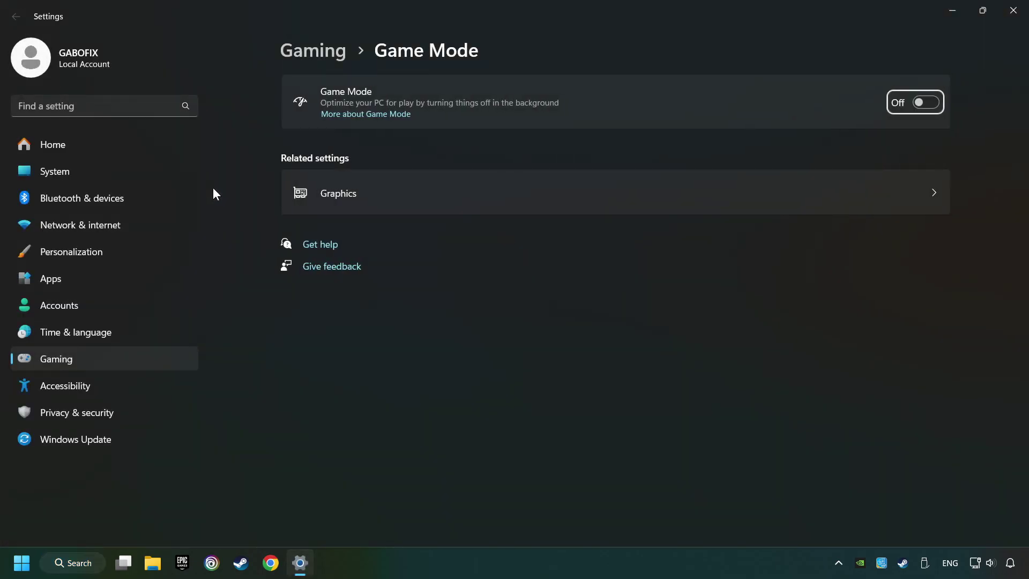
{"action": "left_click", "coordinate": [930, 105]}
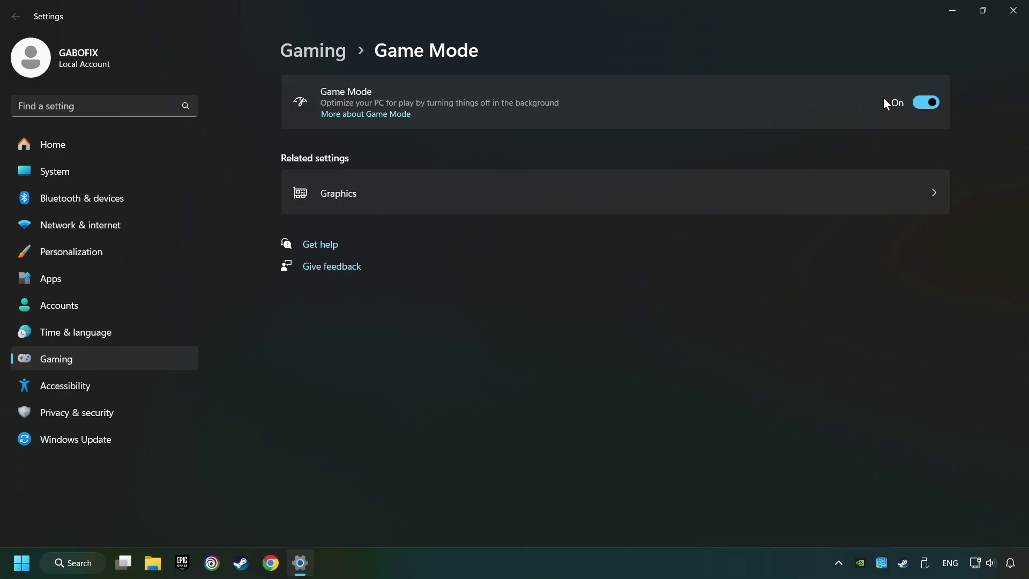
{"action": "left_click", "coordinate": [1013, 11]}
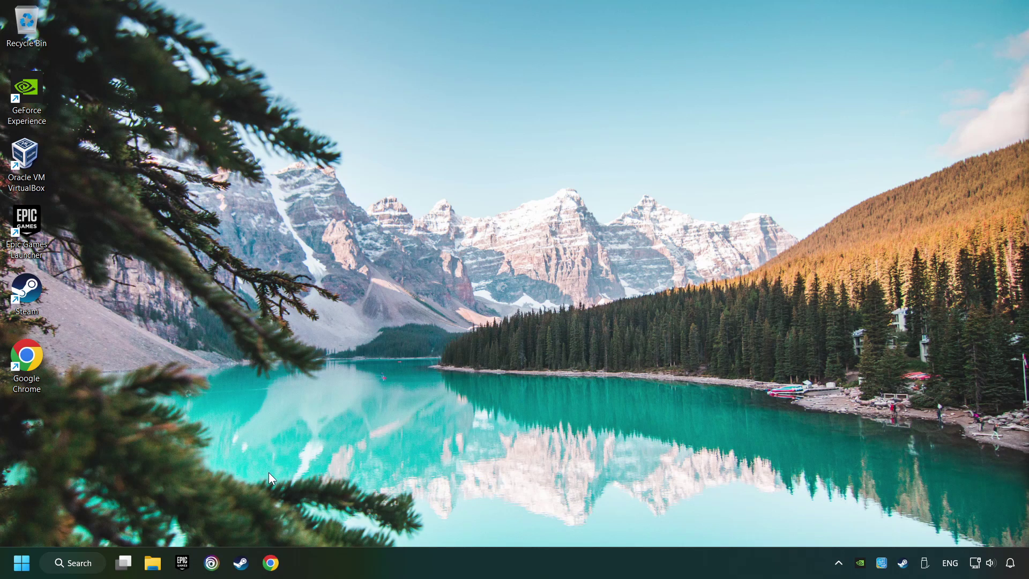
Step: Open Storage settings for the C: drive from Windows search
{"action": "left_click", "coordinate": [77, 565]}
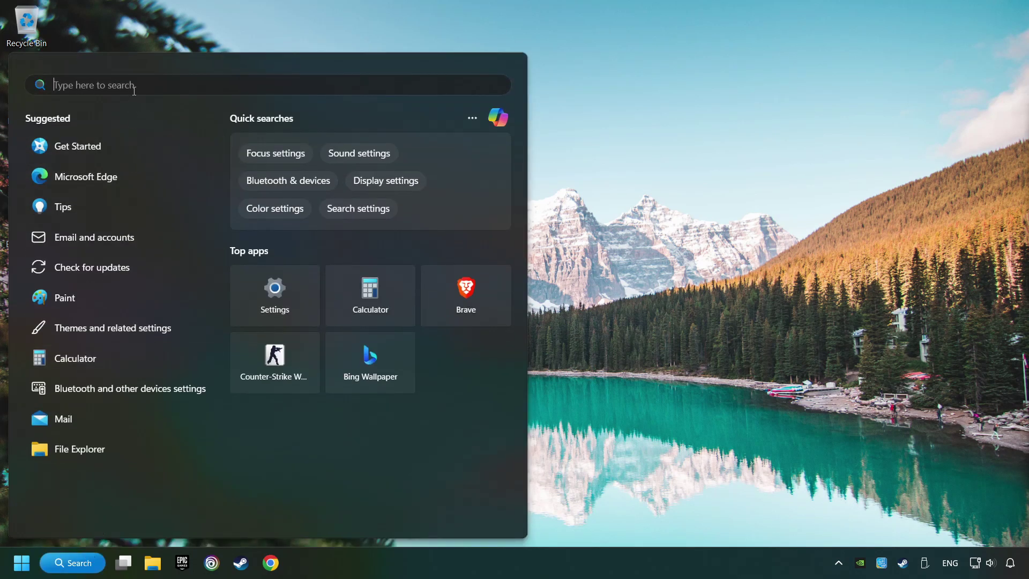
{"action": "type", "text": "storage"}
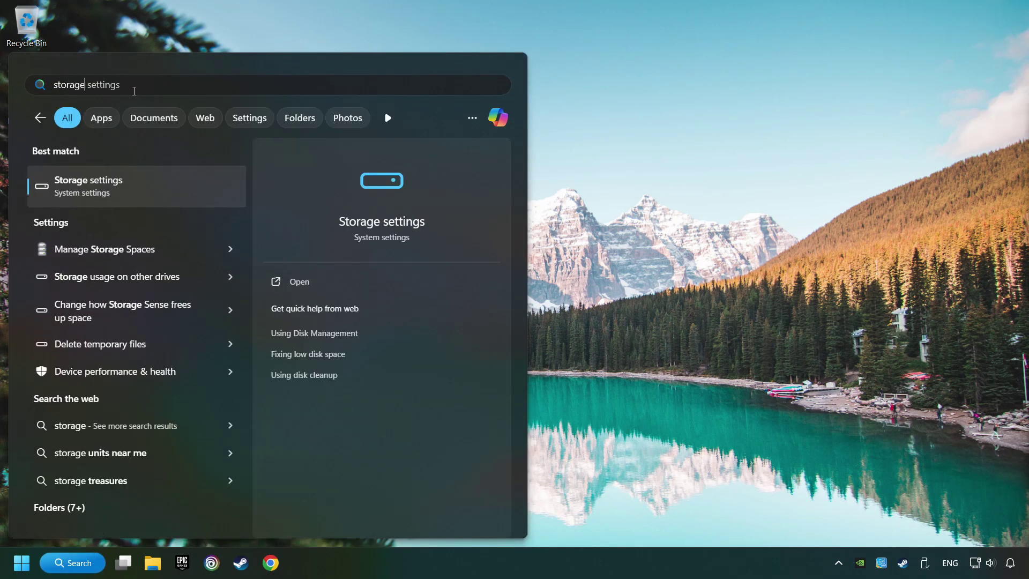
{"action": "left_click", "coordinate": [182, 190]}
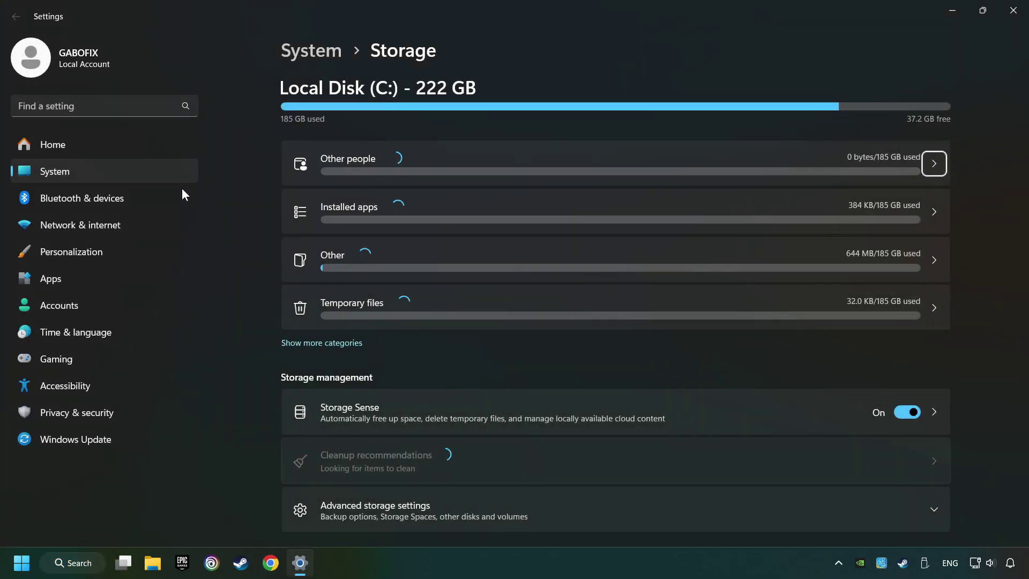
{"action": "scroll", "coordinate": [248, 253], "scroll_direction": "down", "scroll_amount": 2}
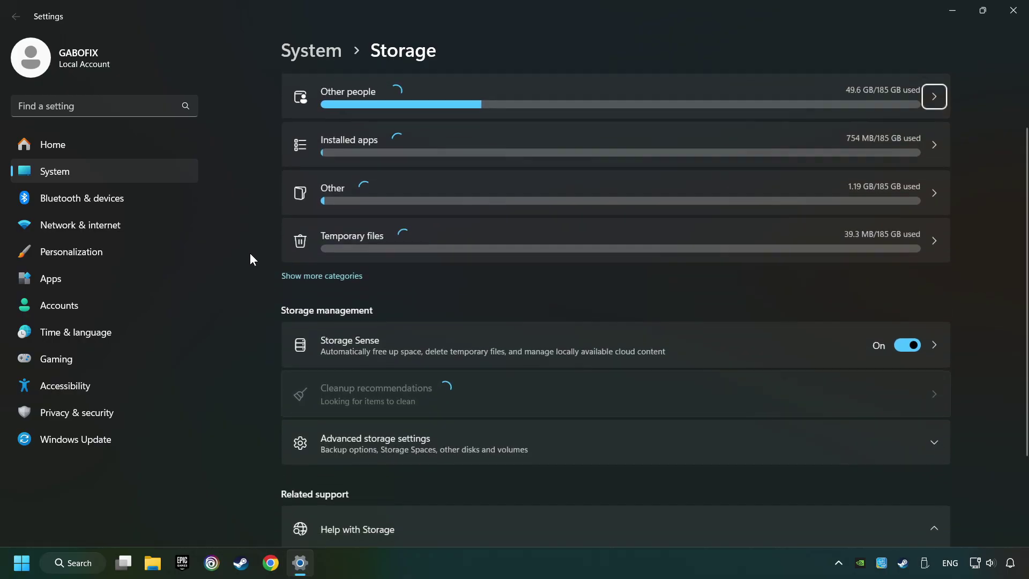
{"action": "scroll", "coordinate": [250, 253], "scroll_direction": "down", "scroll_amount": 2}
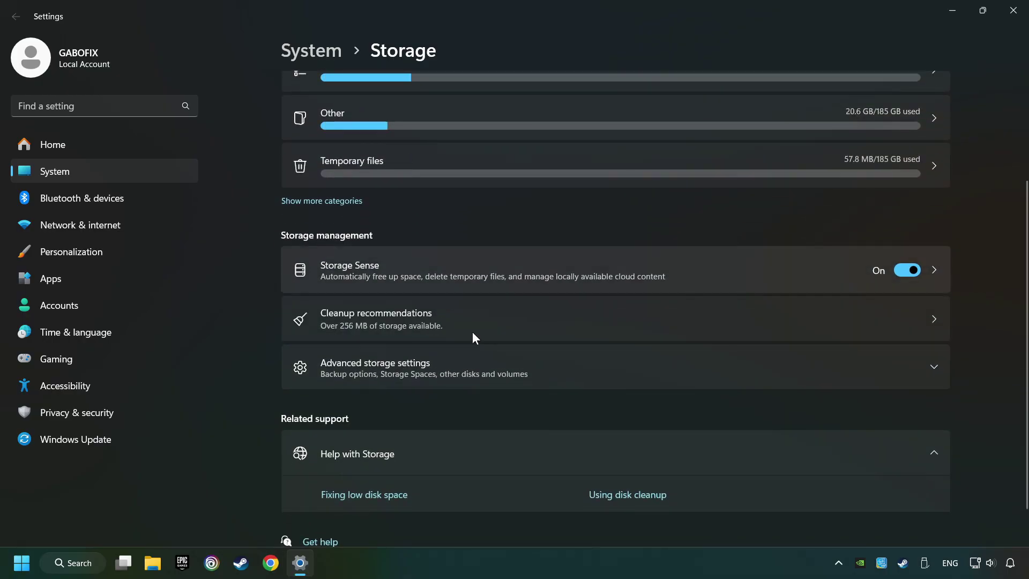
Step: Clean up the 115 MB older file from cleanup recommendations, confirm, and close Settings
{"action": "left_click", "coordinate": [512, 318]}
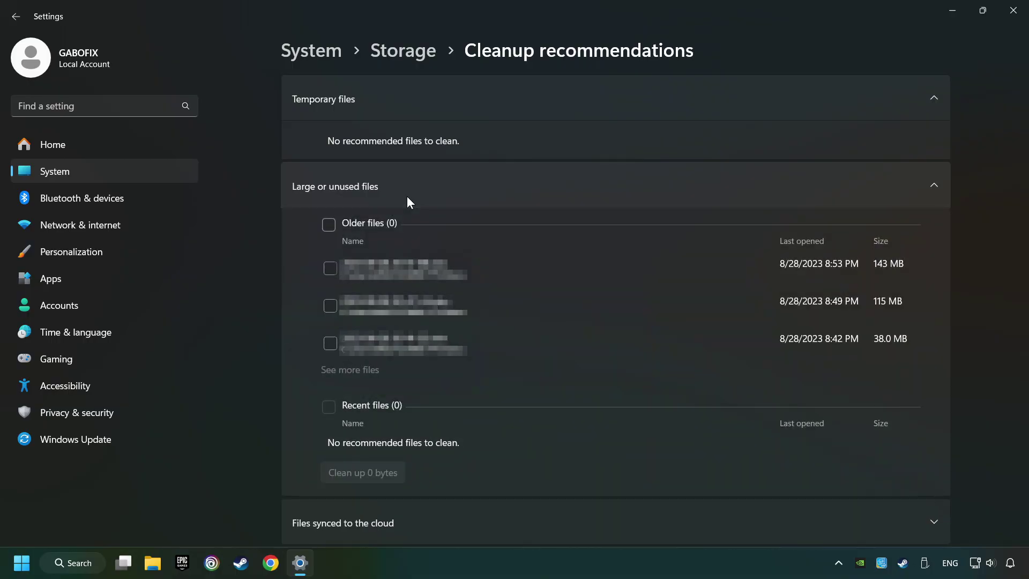
{"action": "left_click", "coordinate": [330, 306]}
{"action": "scroll", "coordinate": [399, 373], "scroll_direction": "down", "scroll_amount": 2}
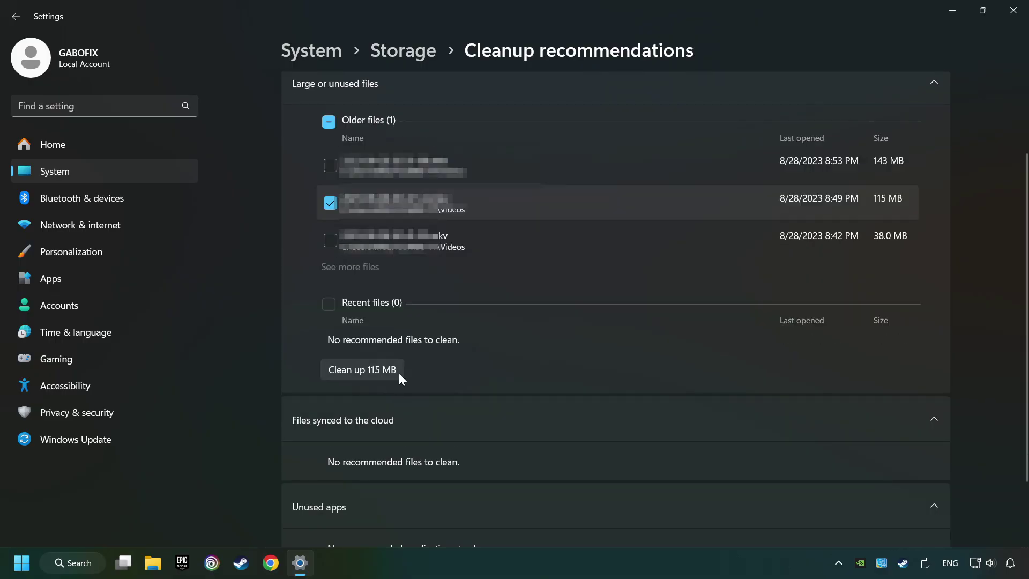
{"action": "left_click", "coordinate": [388, 373]}
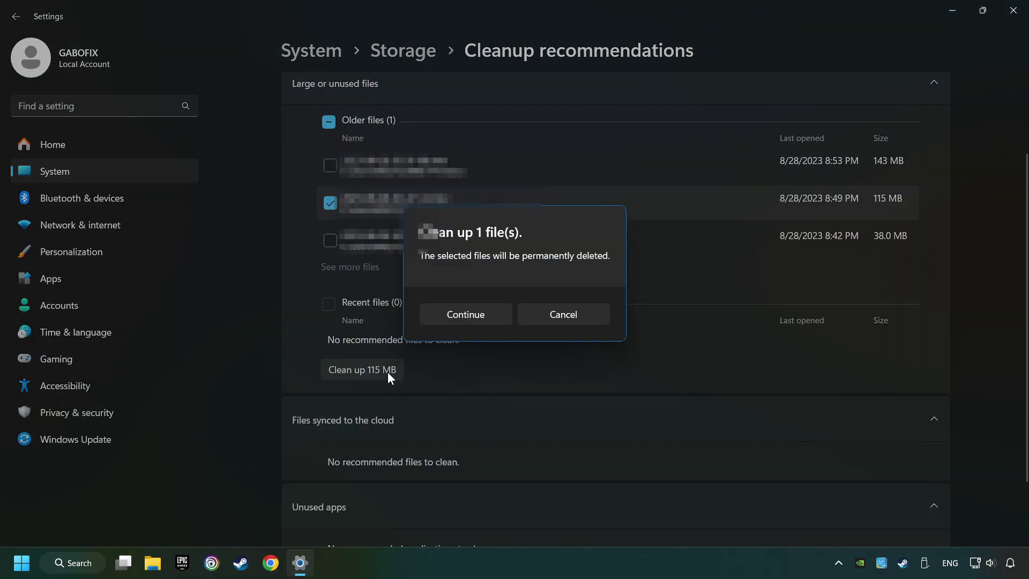
{"action": "left_click", "coordinate": [462, 314]}
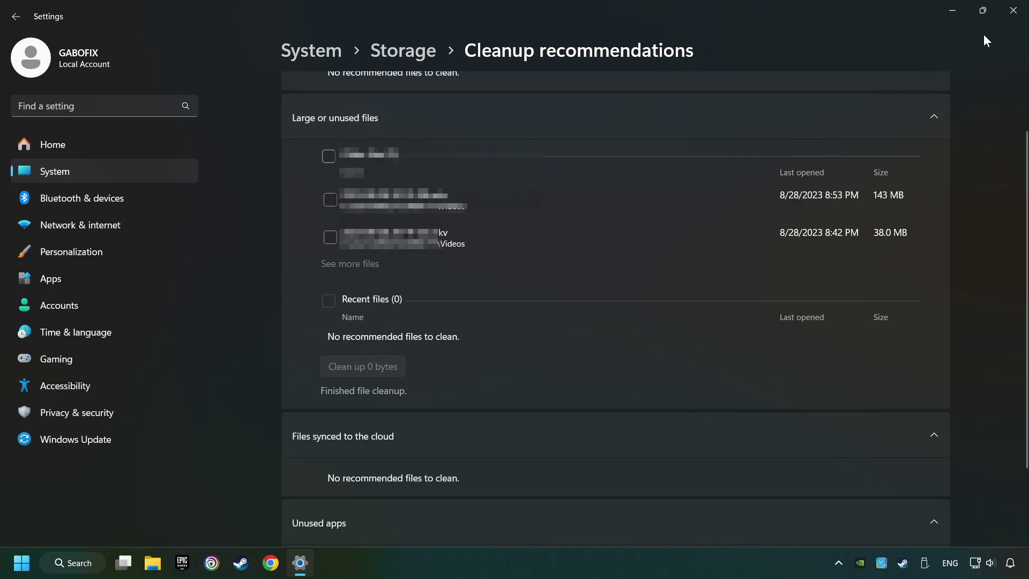
{"action": "left_click", "coordinate": [1014, 11]}
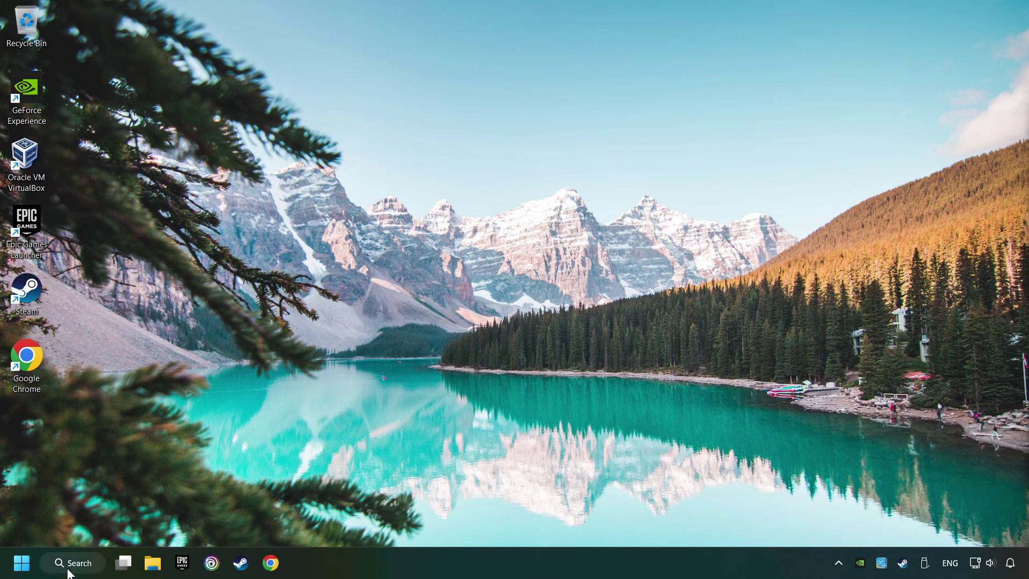
Step: Delete everything in the %temp% folder, skipping all files still in use
{"action": "left_click", "coordinate": [94, 565]}
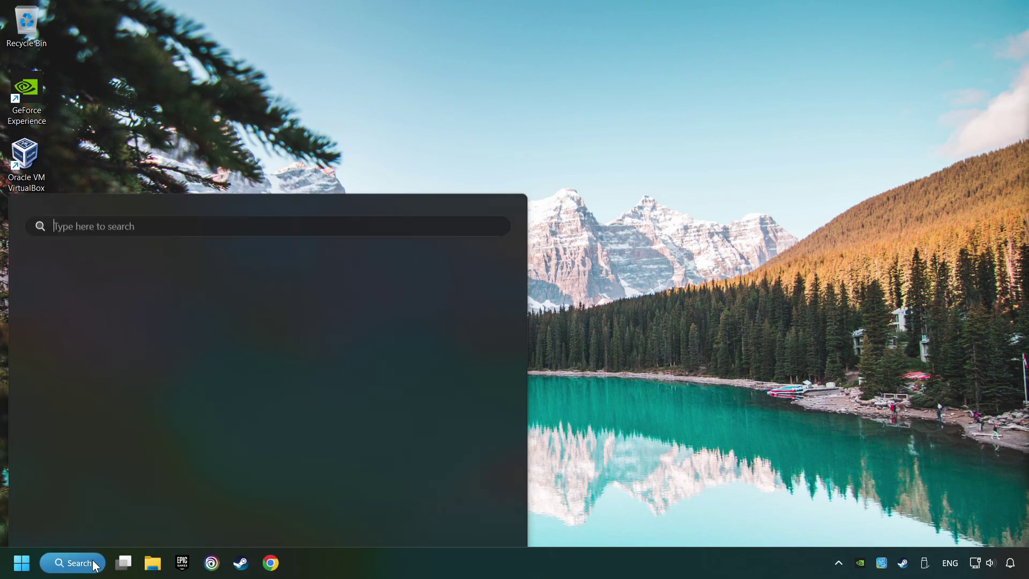
{"action": "type", "text": "%appdata%tem"}
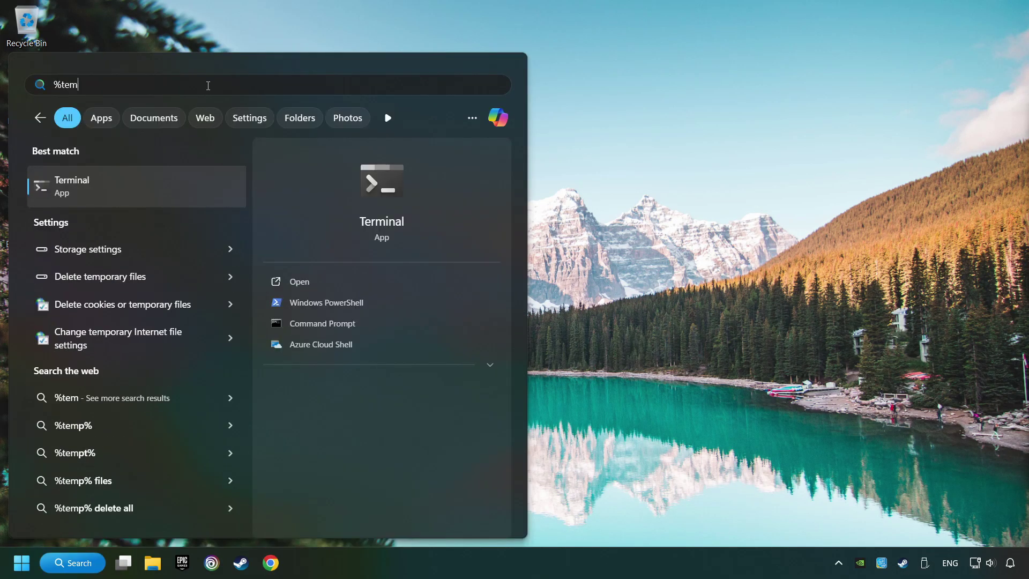
{"action": "type", "text": "p%"}
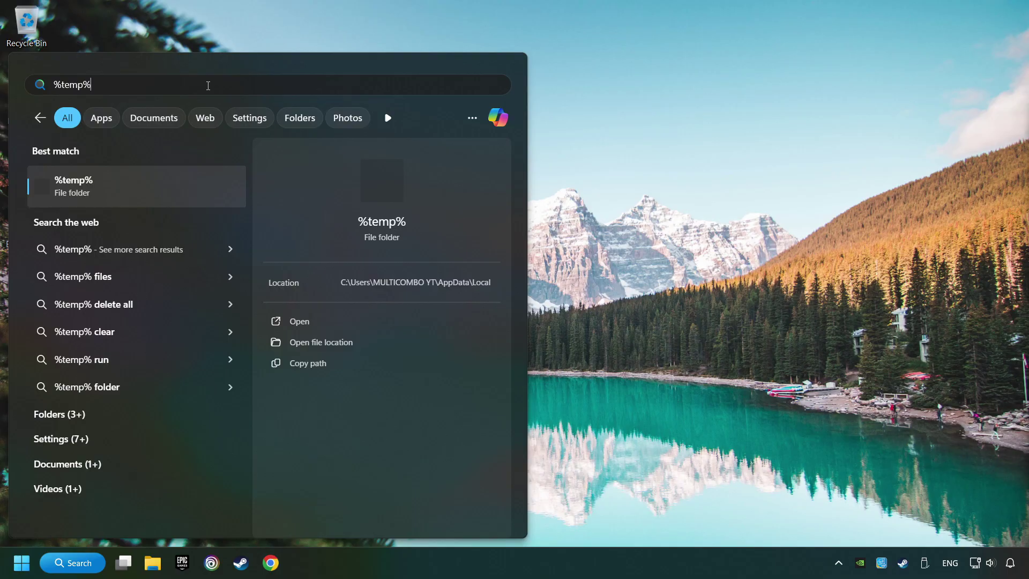
{"action": "left_click", "coordinate": [170, 186]}
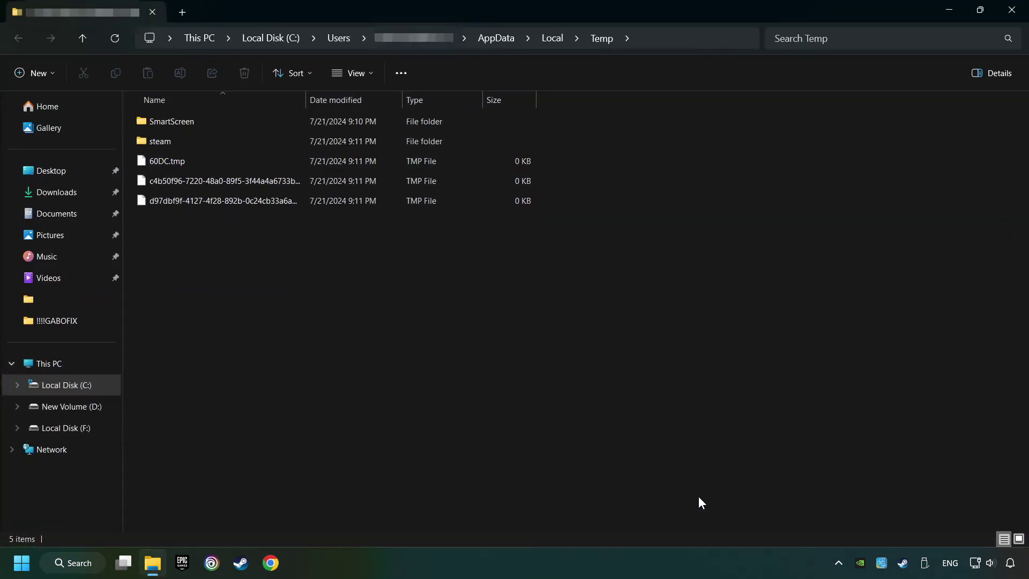
{"action": "left_click_drag", "start_coordinate": [685, 504], "coordinate": [197, 113]}
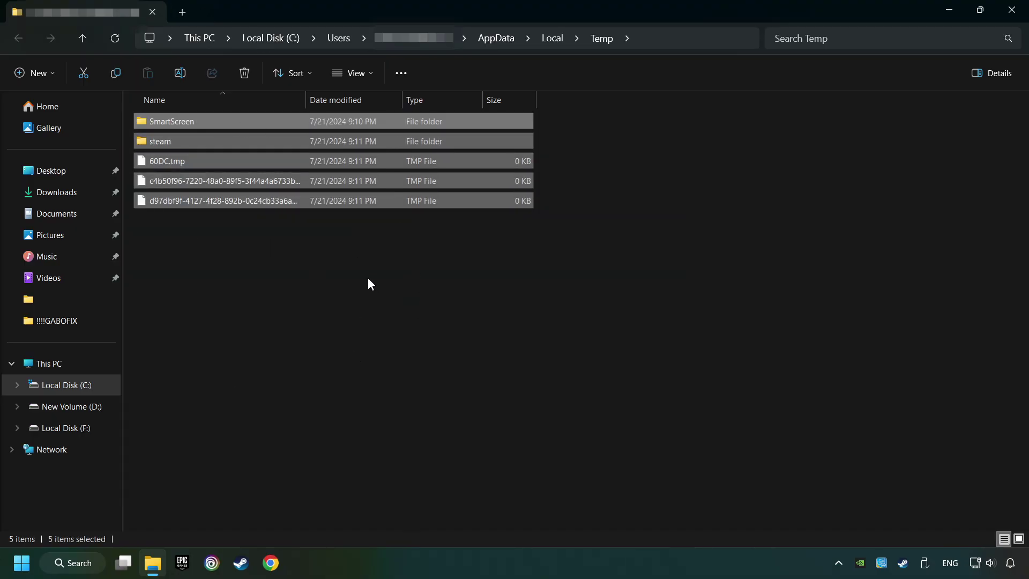
{"action": "right_click", "coordinate": [401, 159]}
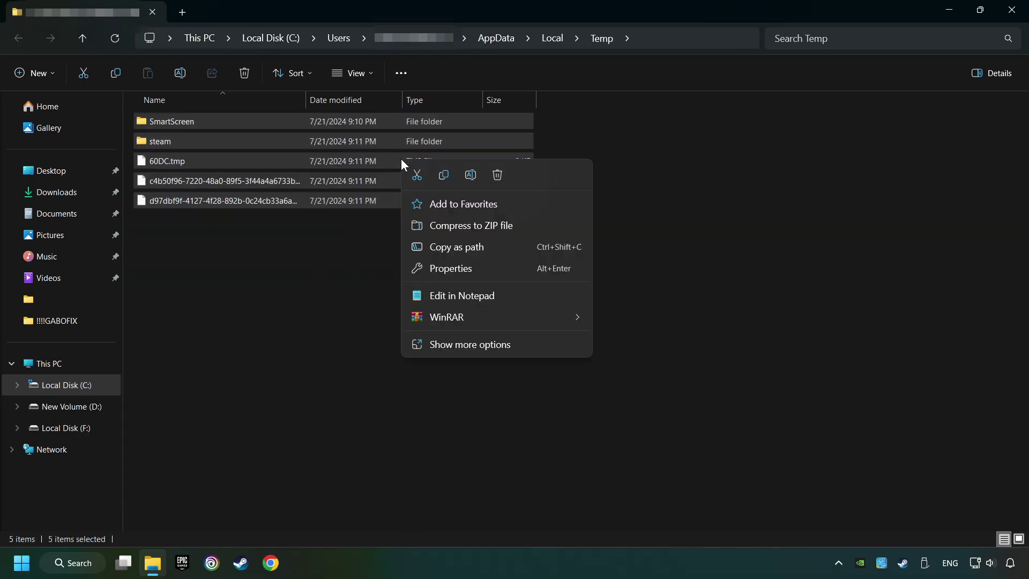
{"action": "left_click", "coordinate": [496, 175]}
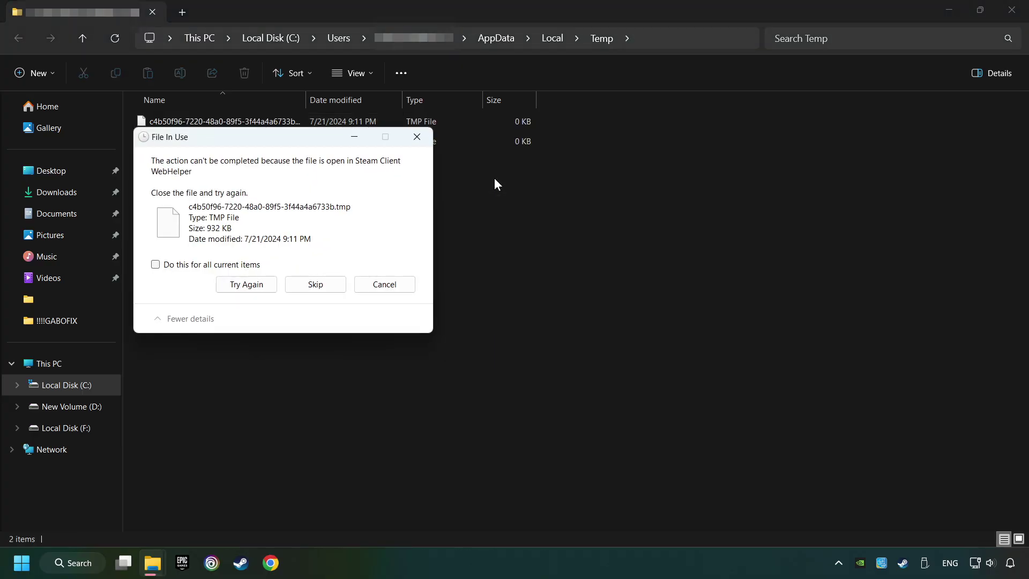
{"action": "left_click", "coordinate": [242, 268]}
{"action": "left_click", "coordinate": [320, 280]}
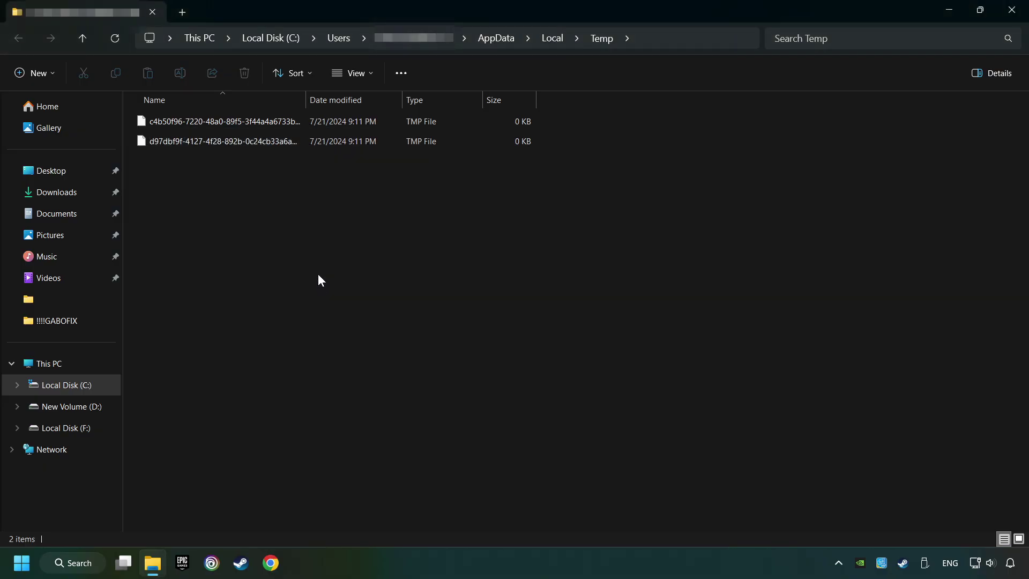
Step: Close File Explorer and empty the Recycle Bin's three items, confirming with Yes
{"action": "left_click", "coordinate": [1005, 16]}
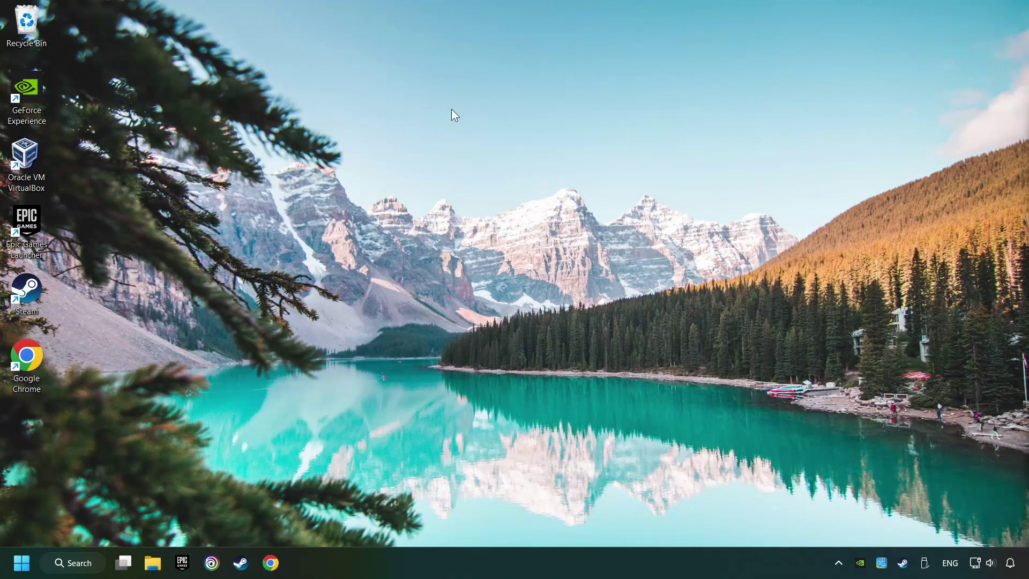
{"action": "right_click", "coordinate": [26, 26]}
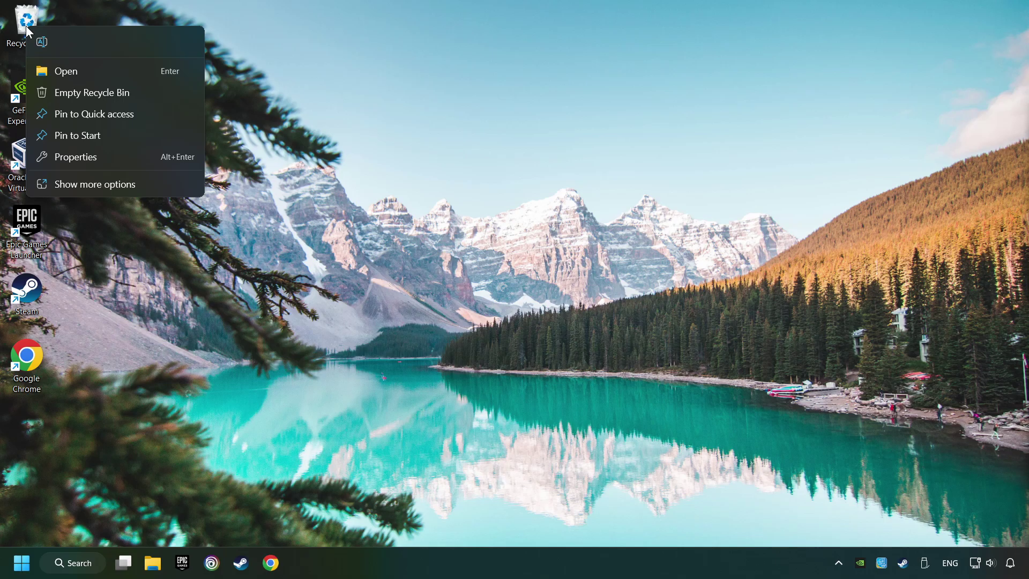
{"action": "left_click", "coordinate": [90, 93]}
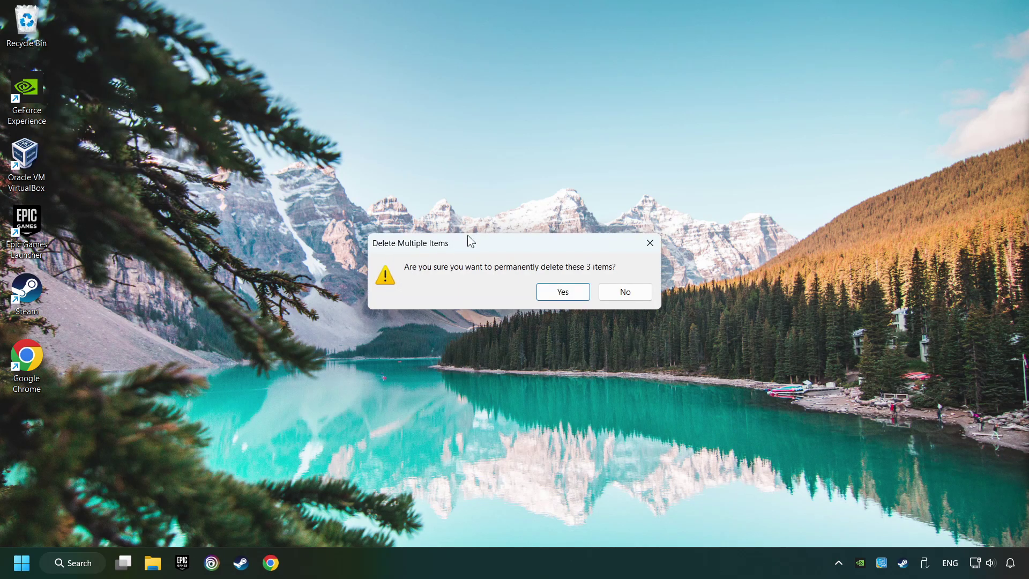
{"action": "left_click", "coordinate": [563, 295]}
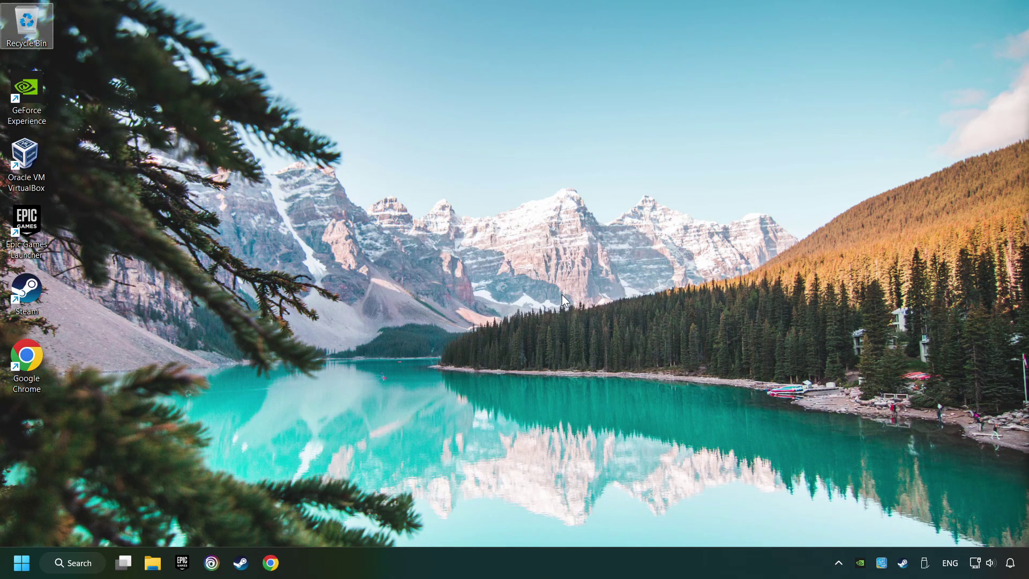
Step: Open Device Manager and select the NVIDIA GeForce GTX 1050 Ti under Display adapters
{"action": "left_click", "coordinate": [95, 565]}
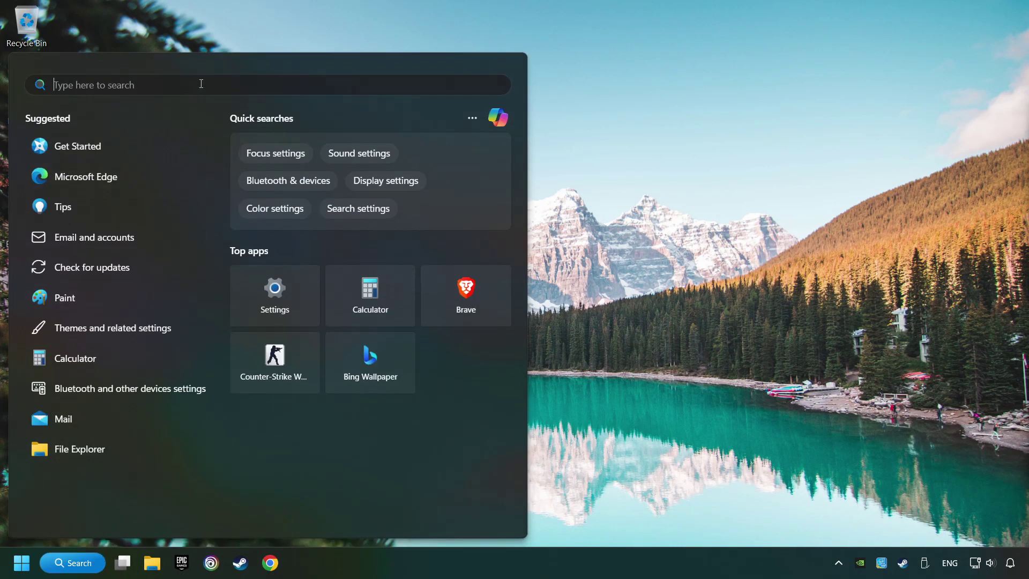
{"action": "type", "text": "device mana"}
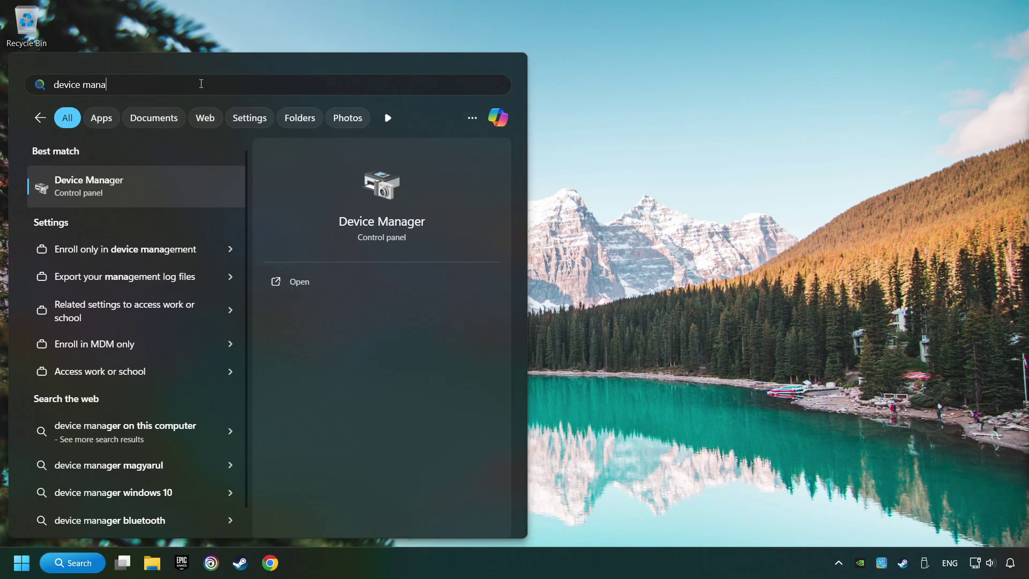
{"action": "type", "text": "ger"}
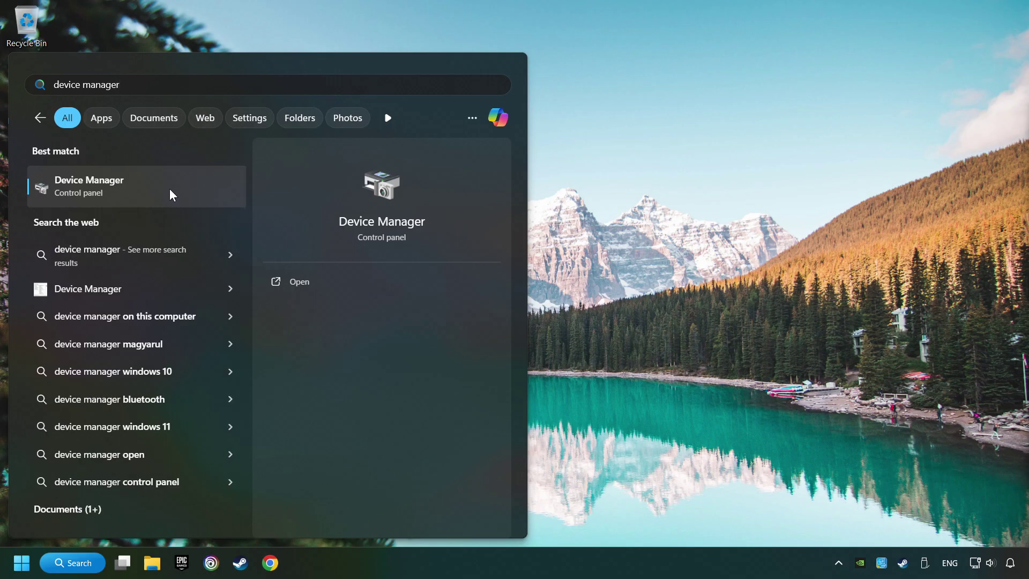
{"action": "left_click", "coordinate": [210, 185]}
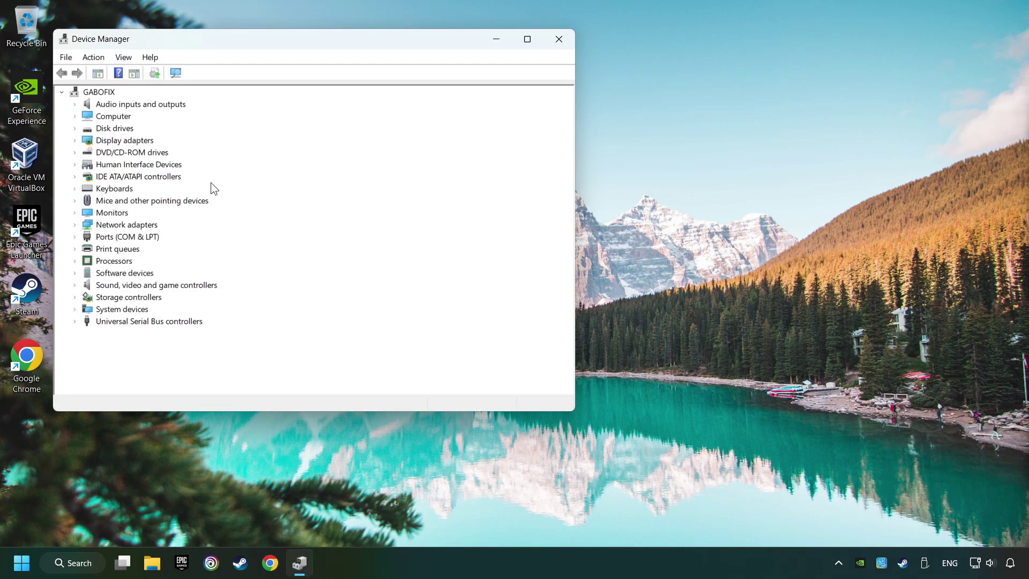
{"action": "left_click_drag", "start_coordinate": [208, 53], "coordinate": [384, 134]}
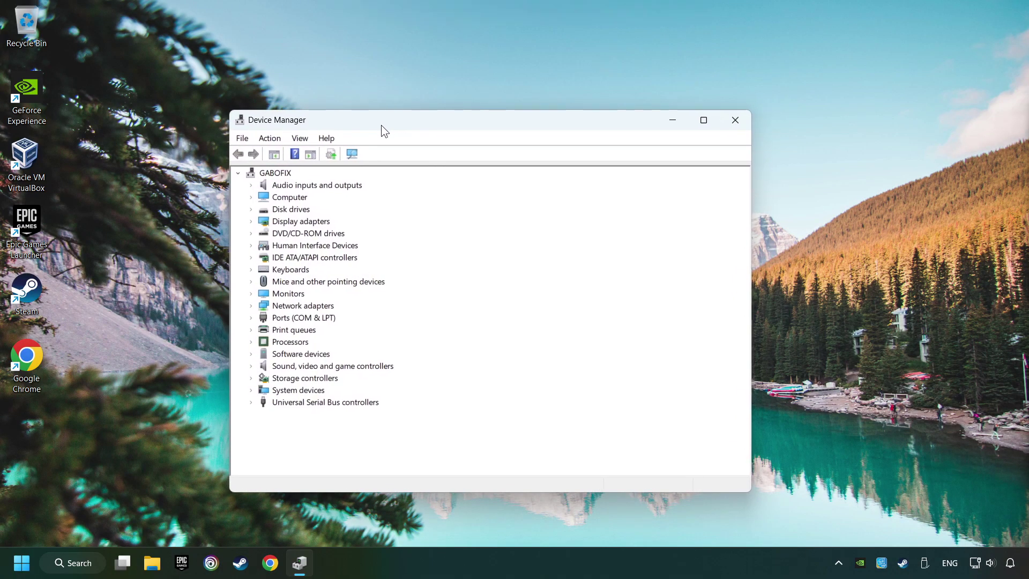
{"action": "left_click", "coordinate": [251, 222]}
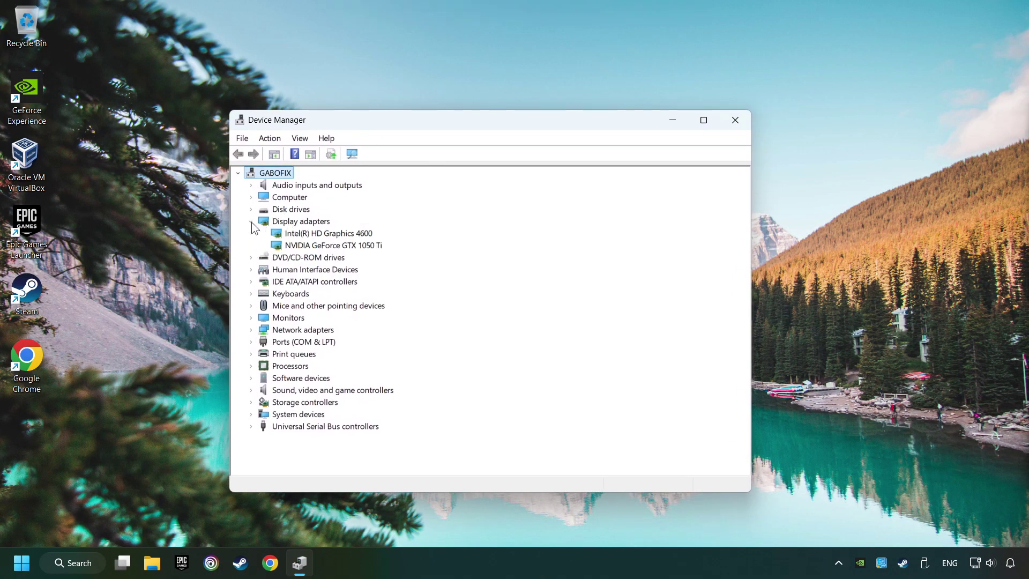
{"action": "left_click", "coordinate": [293, 244]}
Step: Search automatically for a GTX 1050 Ti driver update, dismiss the result, and close Device Manager
{"action": "right_click", "coordinate": [335, 251]}
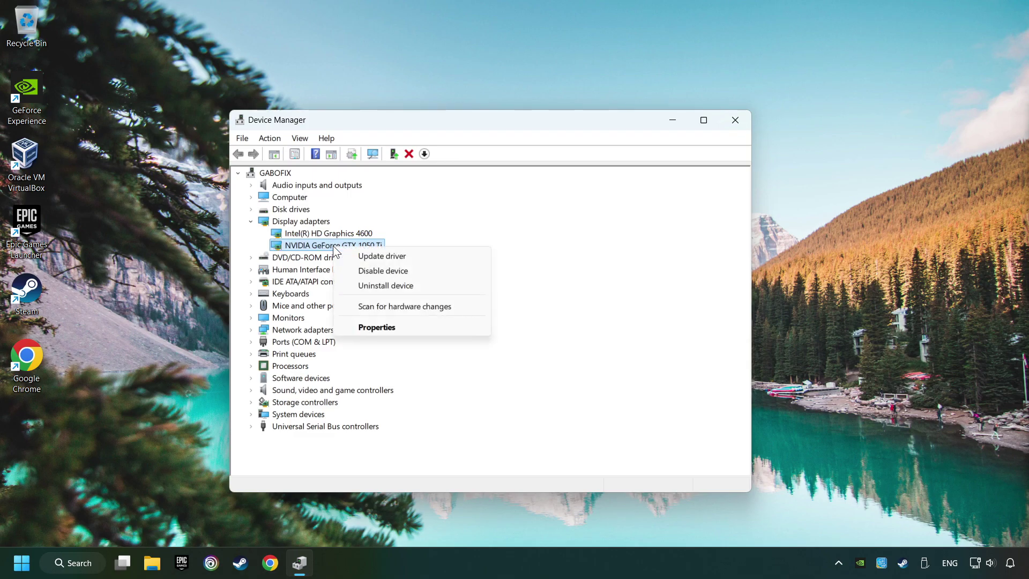
{"action": "left_click", "coordinate": [423, 256]}
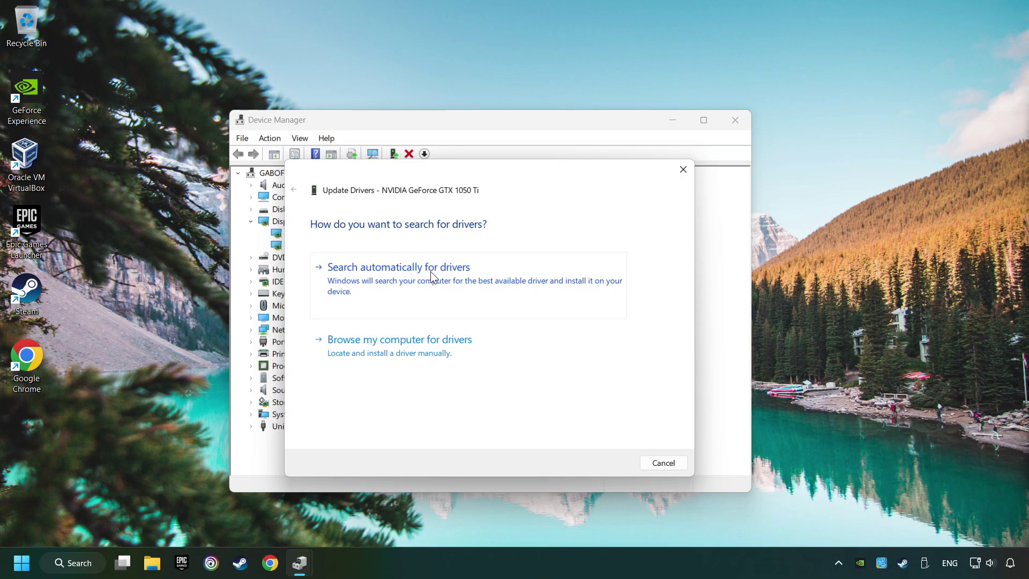
{"action": "left_click", "coordinate": [431, 271]}
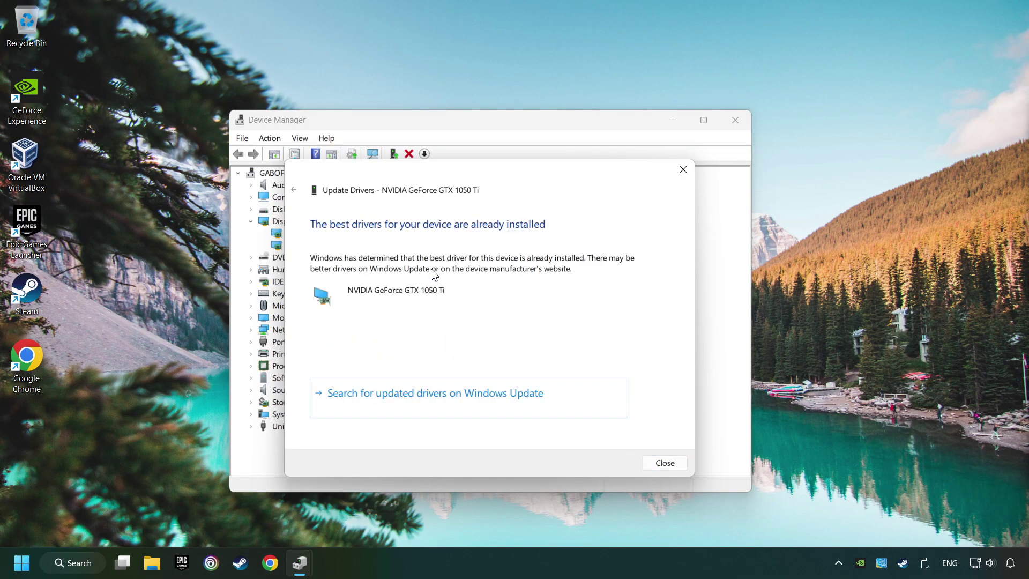
{"action": "left_click", "coordinate": [665, 463]}
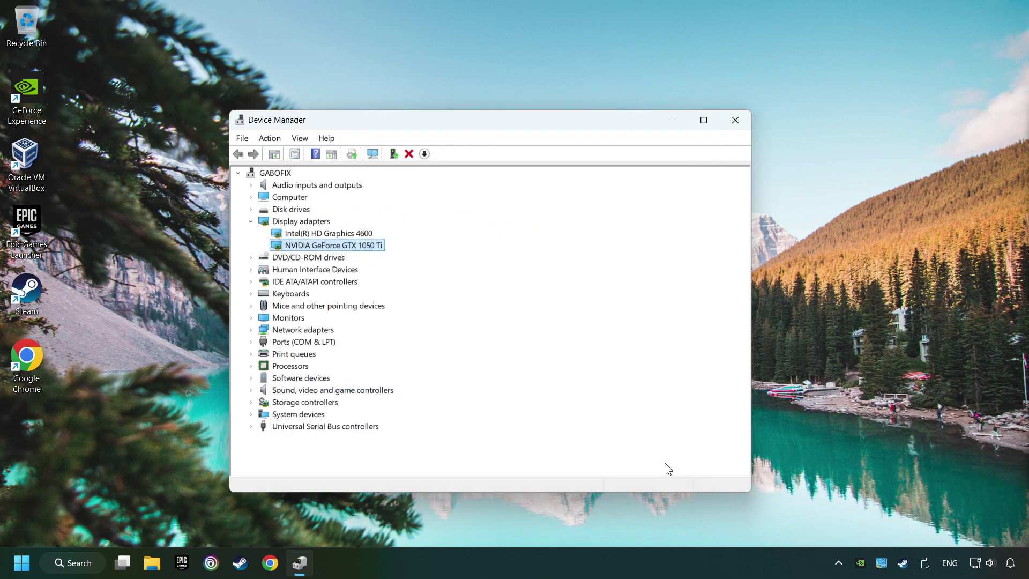
{"action": "left_click", "coordinate": [735, 127]}
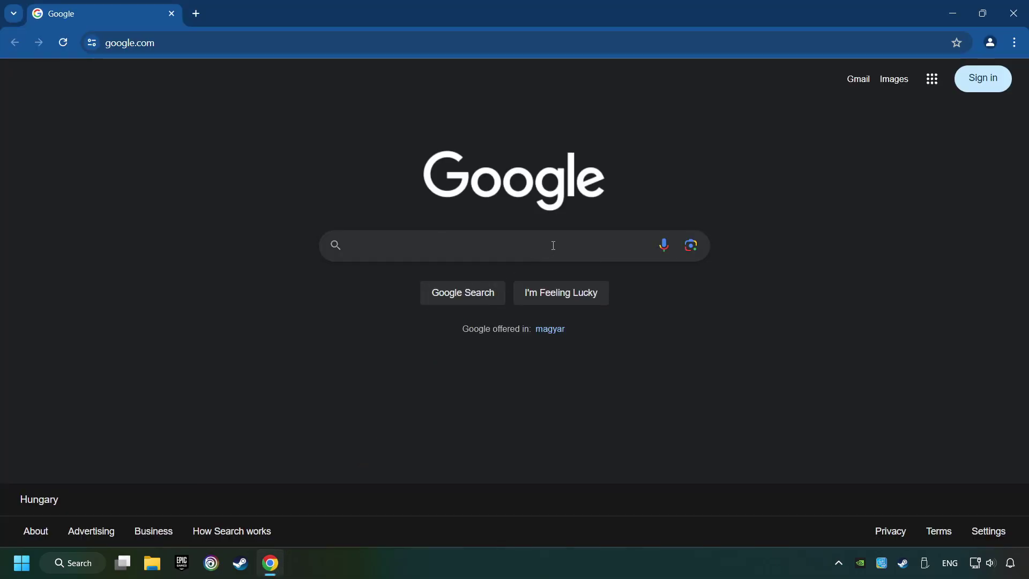
{"action": "type", "text": "nvidia gef"}
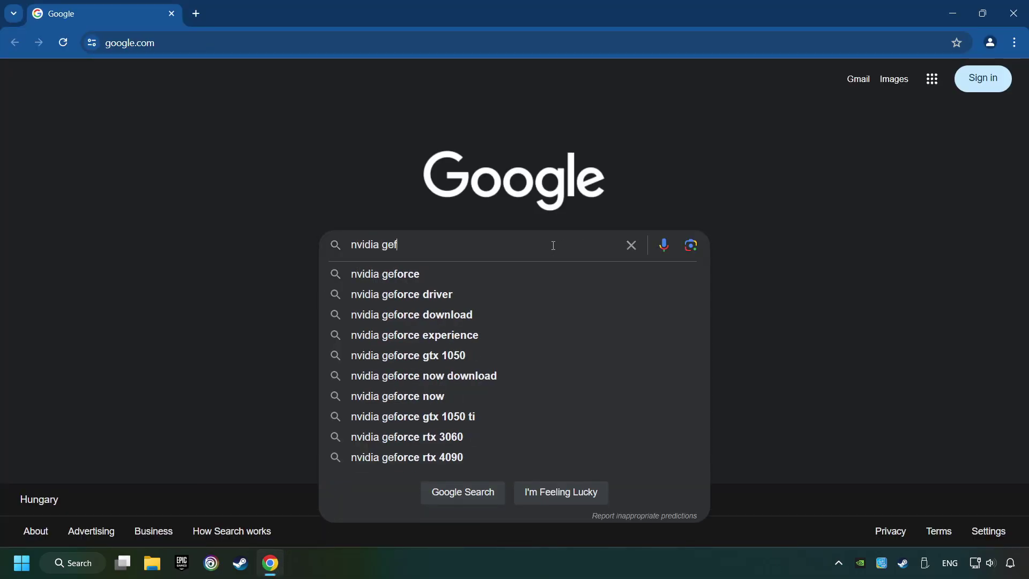
{"action": "type", "text": "orce driver download"}
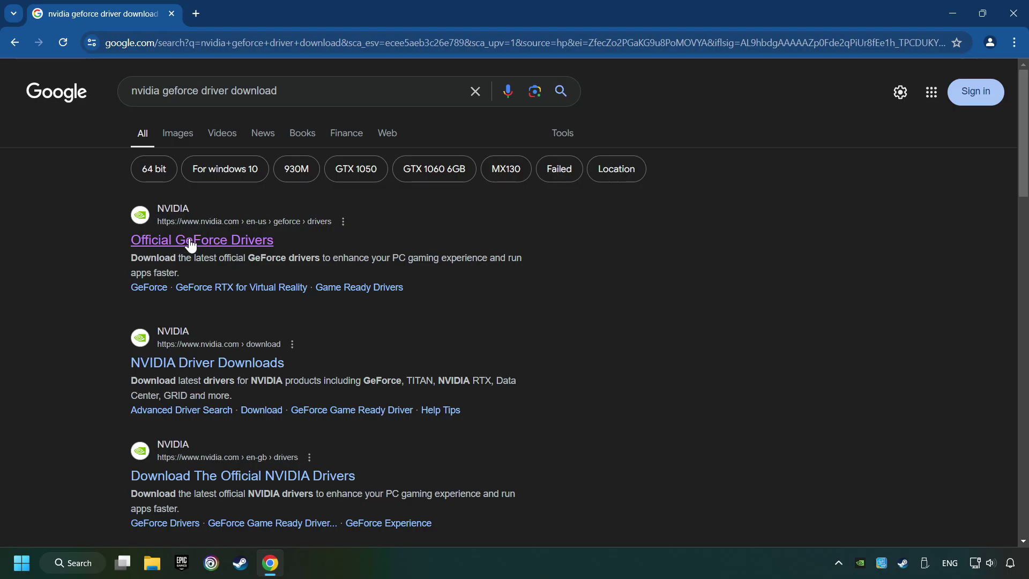
Step: Download GeForce Experience from NVIDIA's GeForce Drivers page and run it from Chrome downloads
{"action": "left_click", "coordinate": [246, 240]}
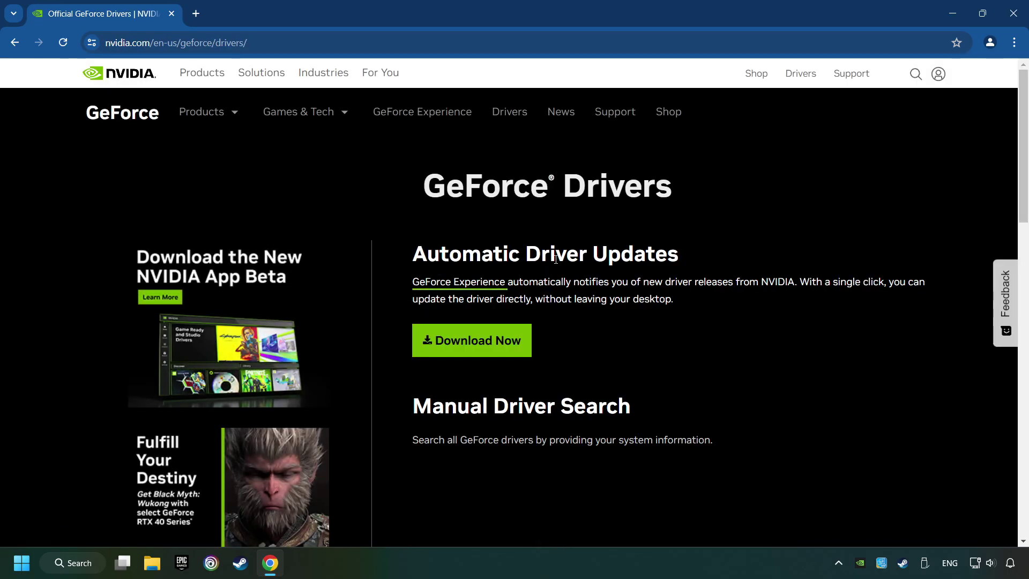
{"action": "left_click", "coordinate": [490, 354]}
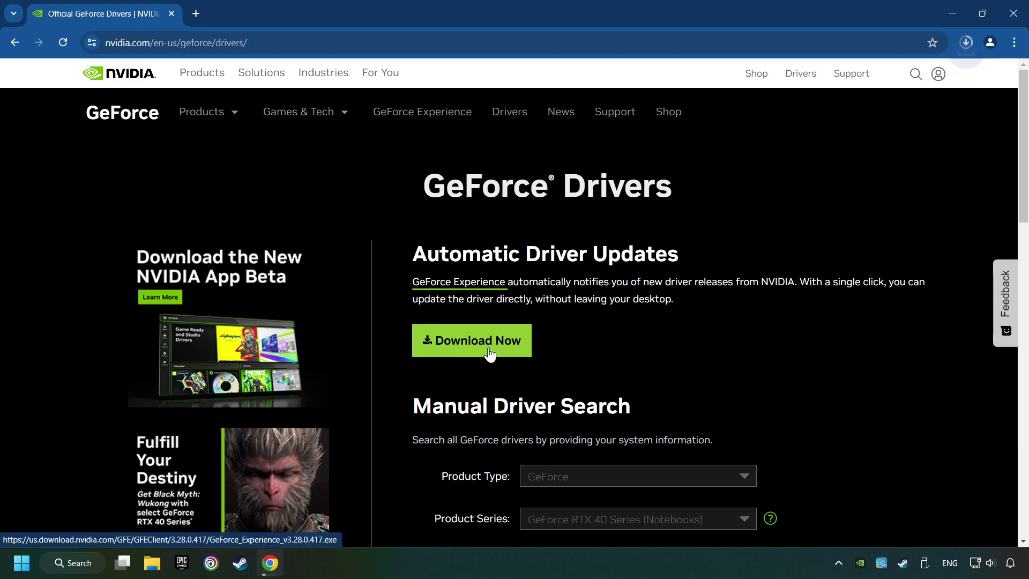
{"action": "left_click", "coordinate": [966, 42]}
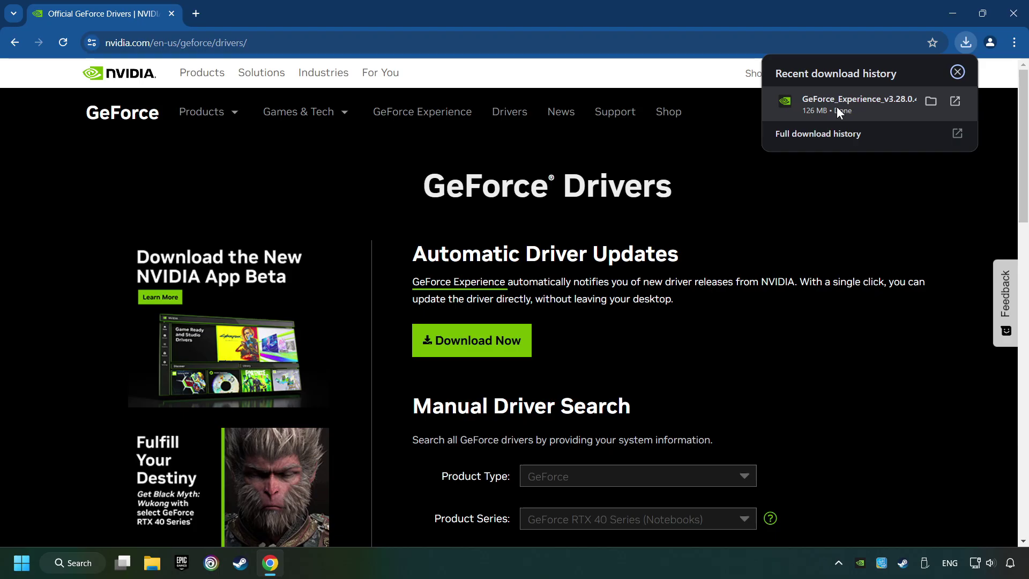
{"action": "left_click", "coordinate": [875, 105]}
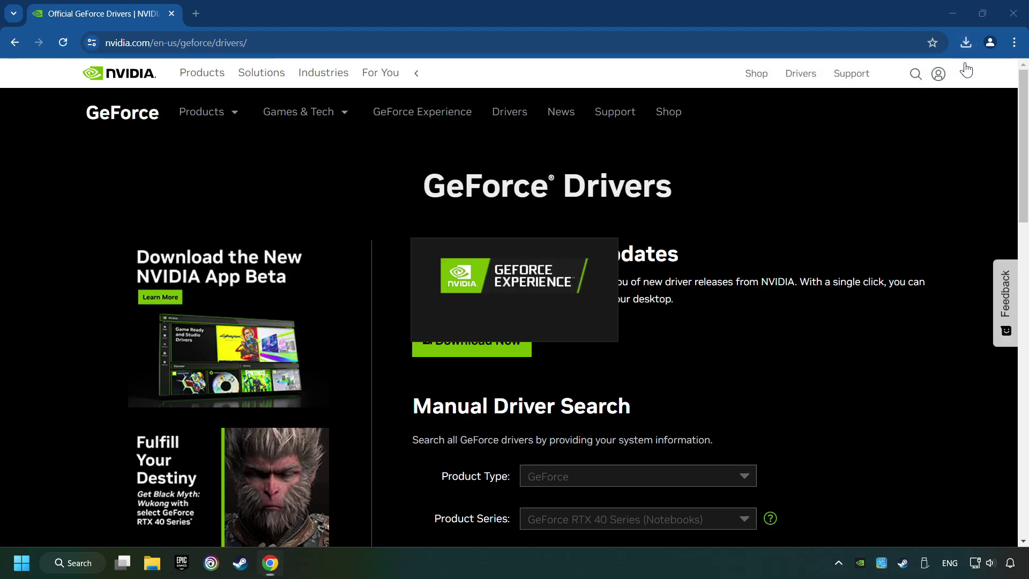
Step: Minimize Chrome and agree to install GeForce Experience 3.28 in the NVIDIA Installer
{"action": "left_click", "coordinate": [1012, 13]}
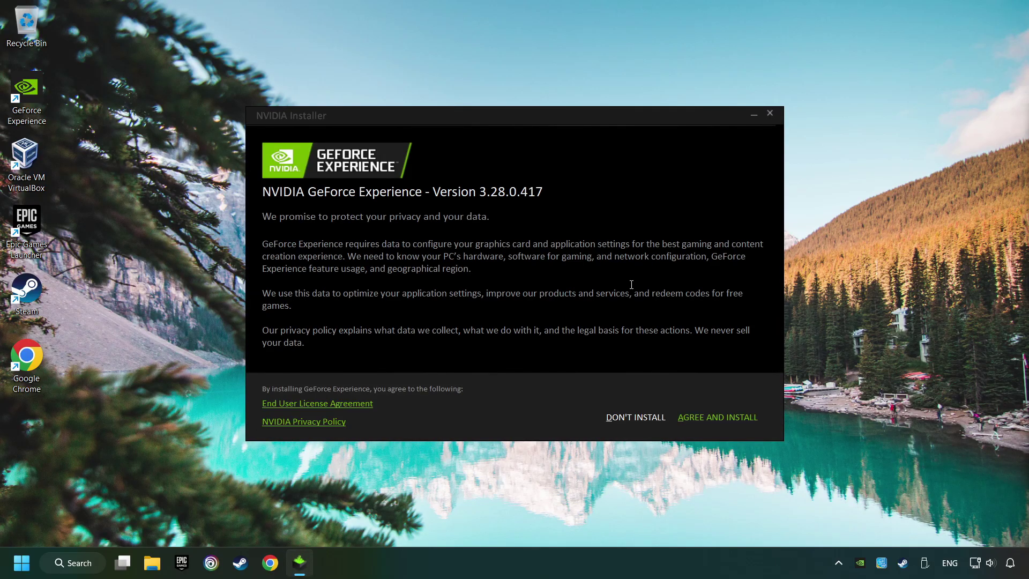
{"action": "left_click", "coordinate": [732, 419]}
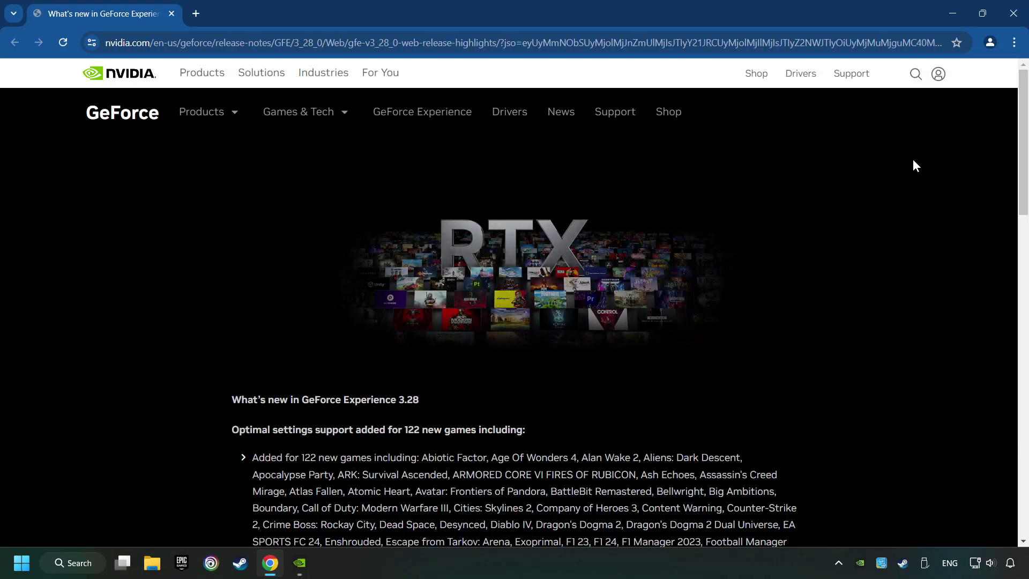
Step: Close Chrome, confirm Game Ready Driver 560.70 is current under Drivers, then close GeForce Experience
{"action": "left_click", "coordinate": [1014, 13]}
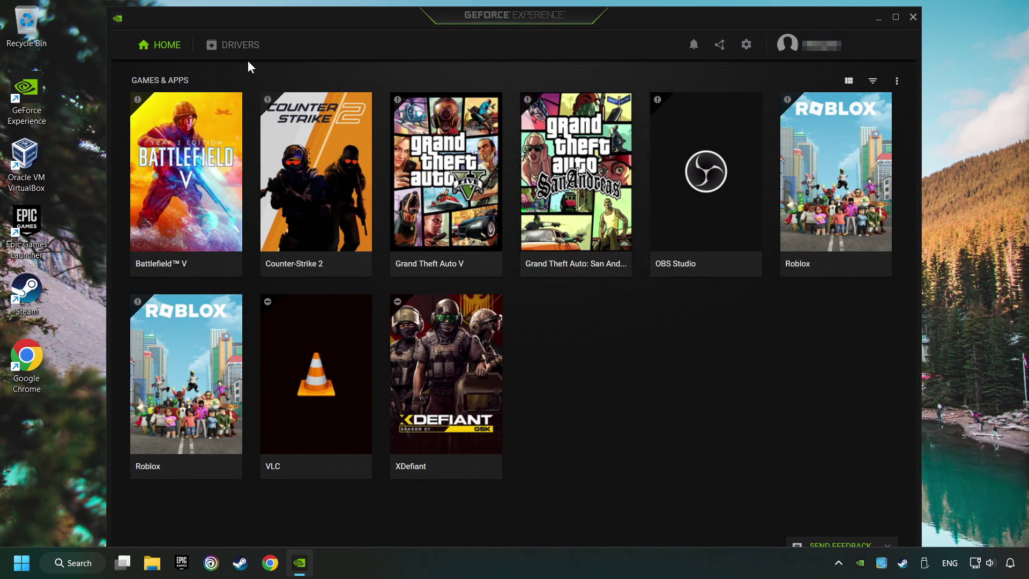
{"action": "left_click", "coordinate": [236, 45]}
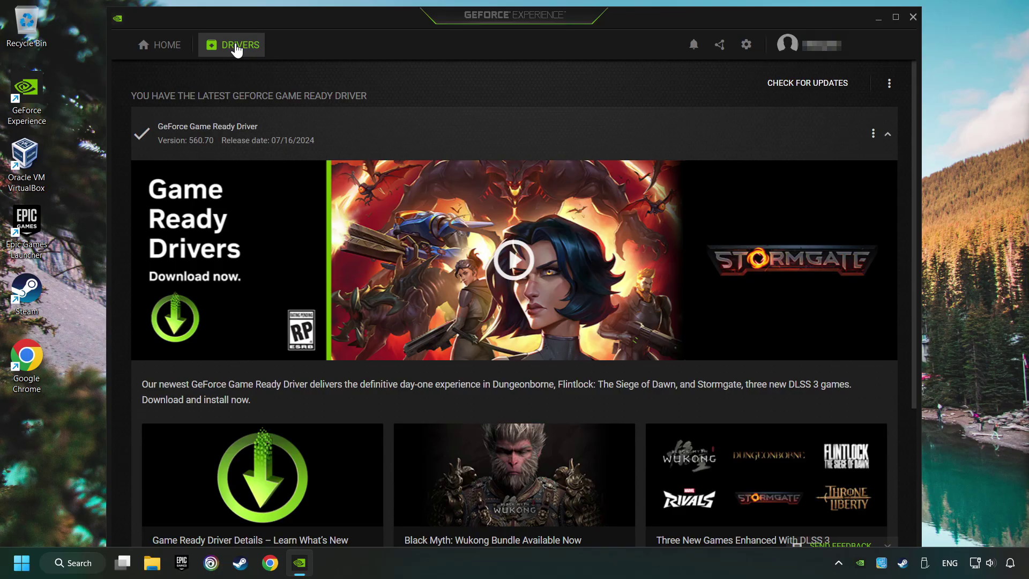
{"action": "left_click", "coordinate": [812, 93]}
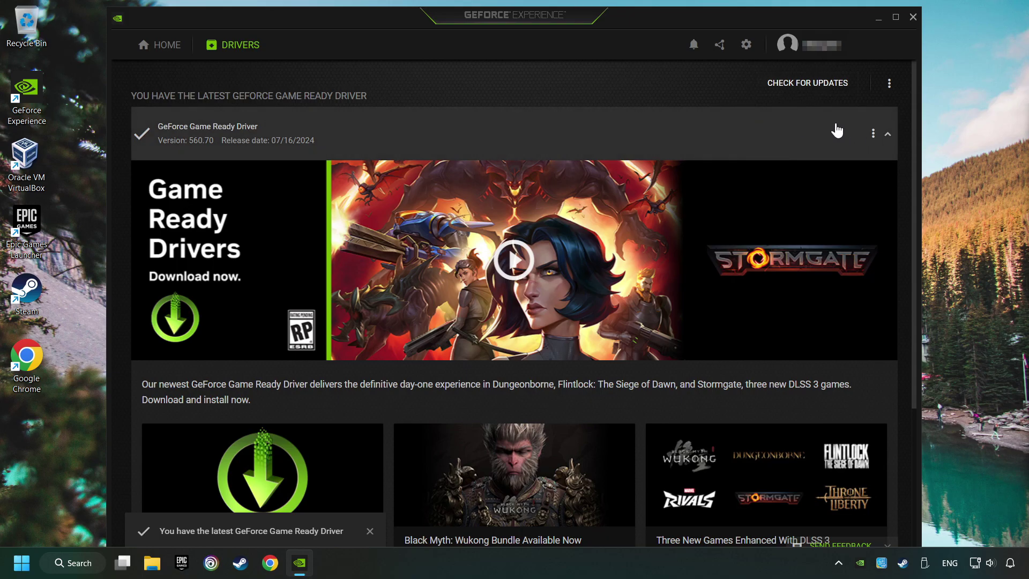
{"action": "left_click", "coordinate": [913, 16]}
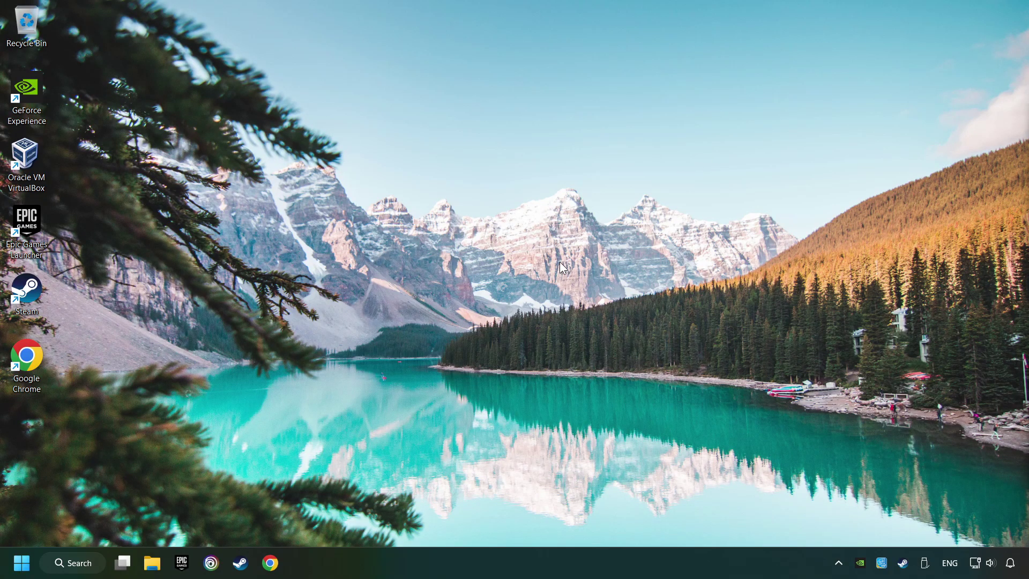
Step: Open the Graphics settings page and cancel the program browser without adding anything
{"action": "left_click", "coordinate": [81, 563]}
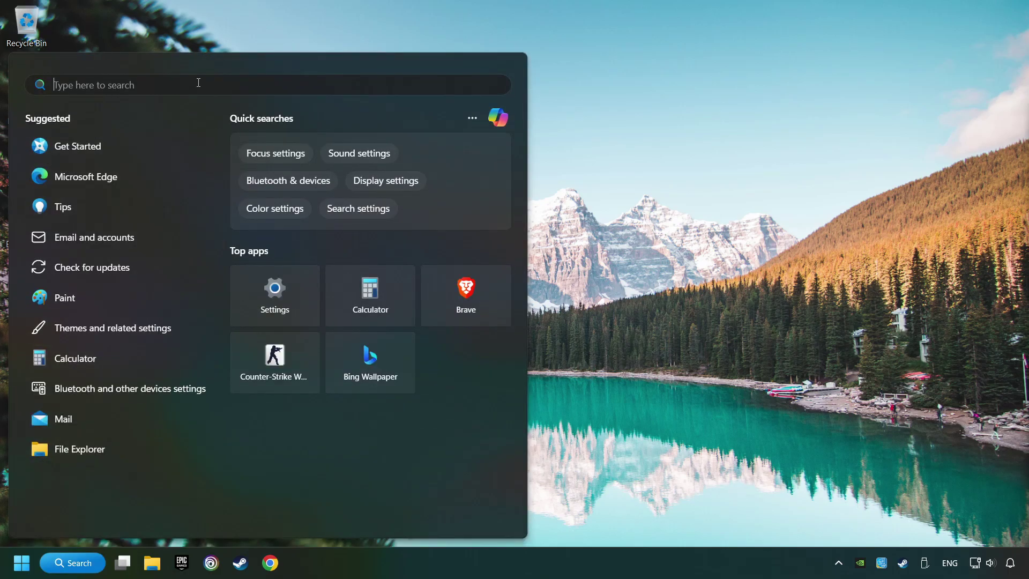
{"action": "type", "text": "graphics se"}
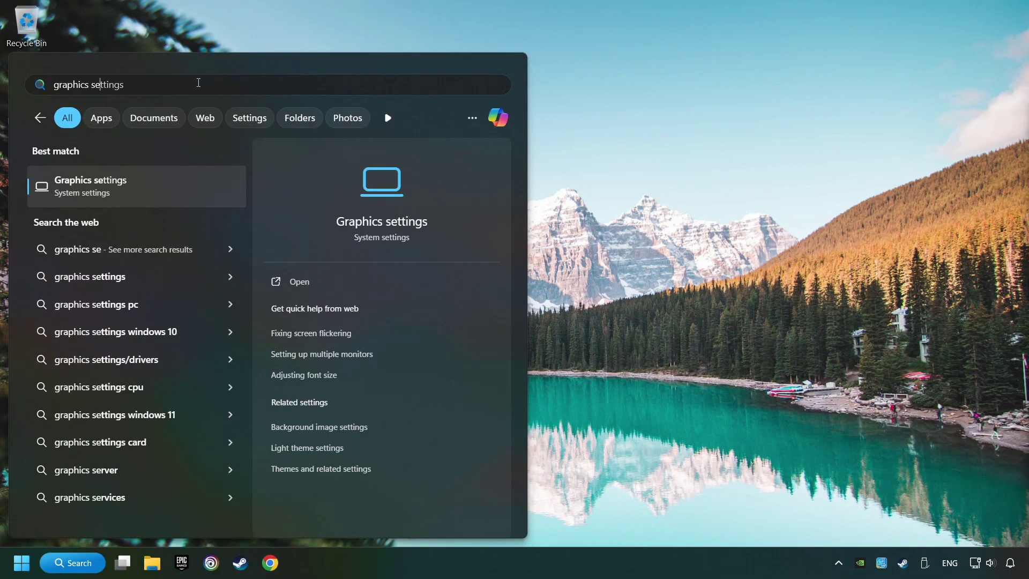
{"action": "type", "text": "ttings"}
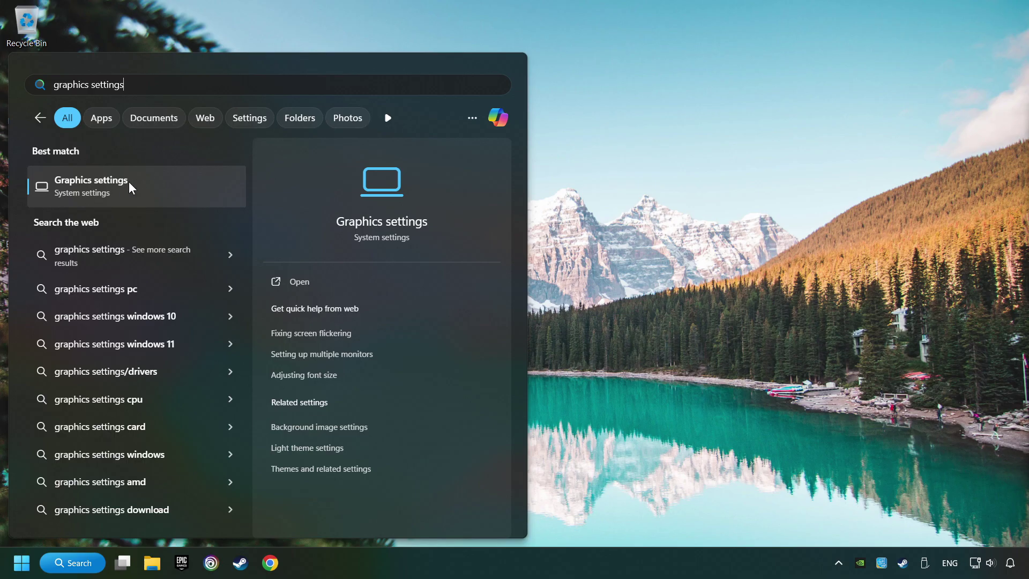
{"action": "left_click", "coordinate": [190, 193]}
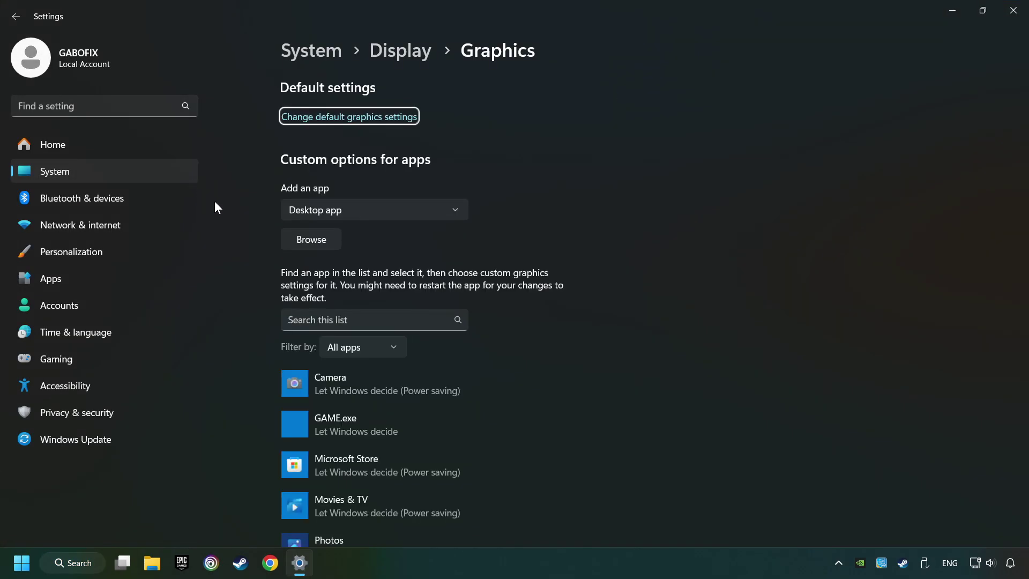
{"action": "scroll", "coordinate": [249, 224], "scroll_direction": "down", "scroll_amount": 2}
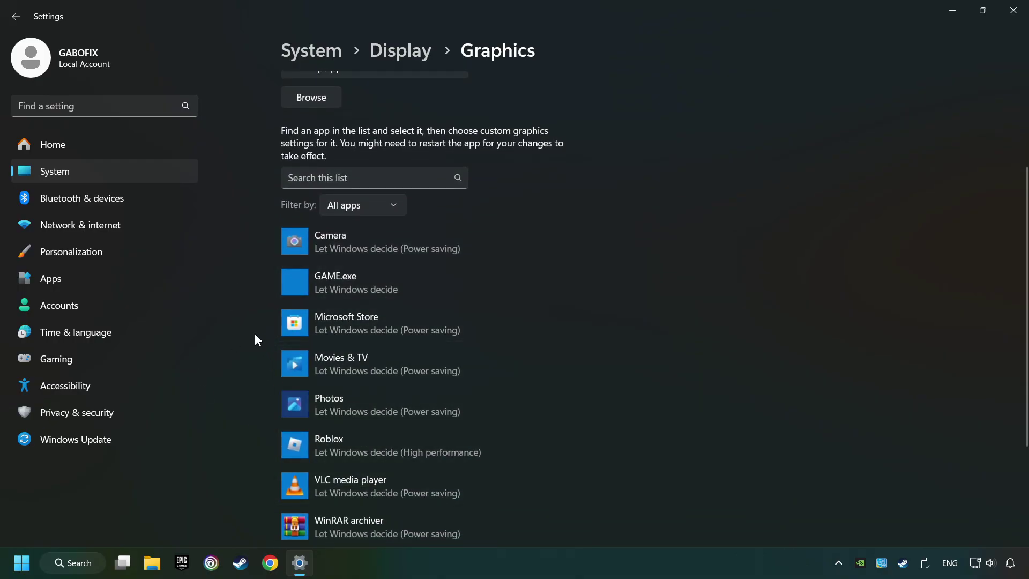
{"action": "scroll", "coordinate": [248, 329], "scroll_direction": "up", "scroll_amount": 1}
{"action": "scroll", "coordinate": [249, 329], "scroll_direction": "up", "scroll_amount": 1}
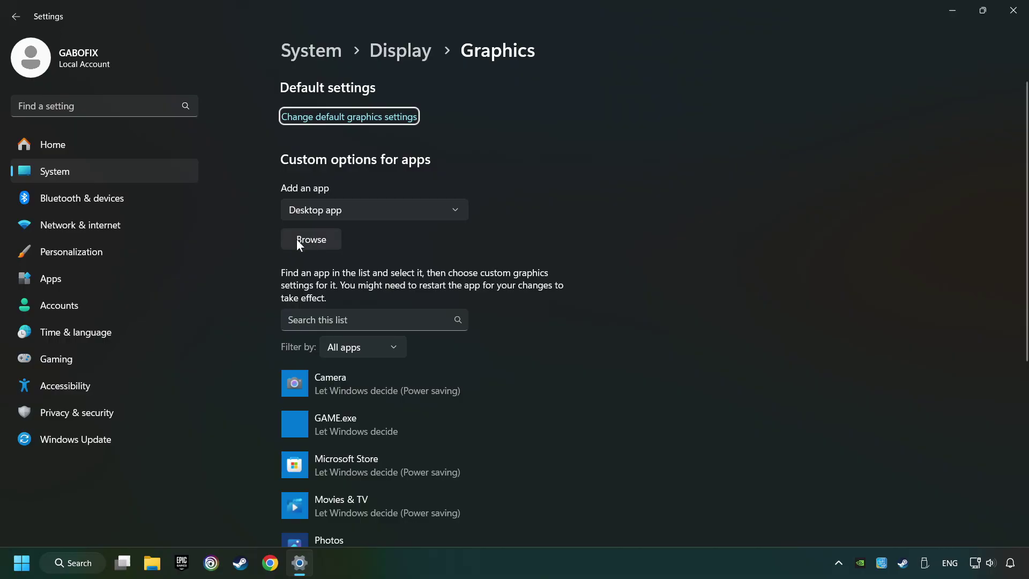
{"action": "left_click", "coordinate": [318, 240]}
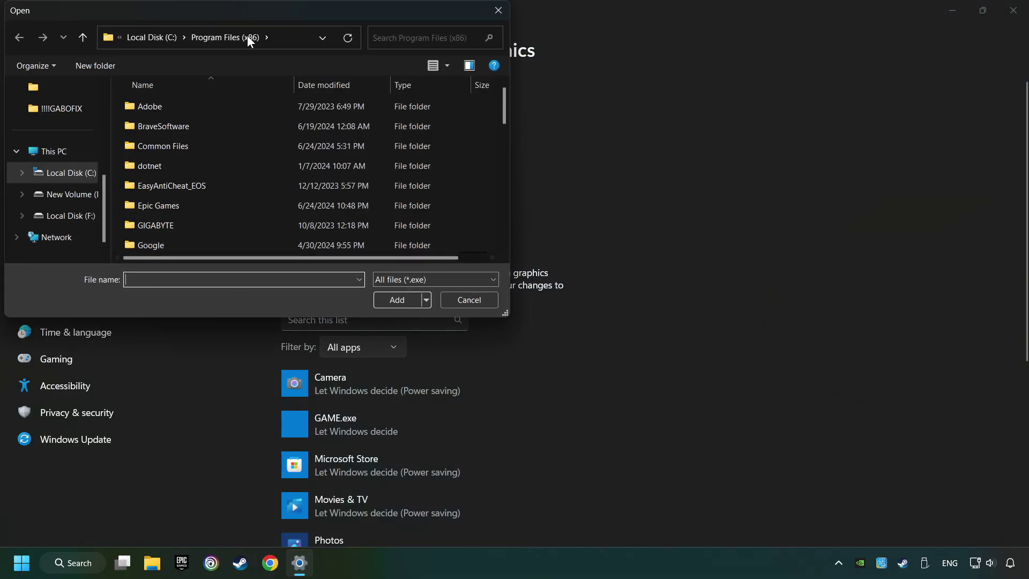
{"action": "left_click", "coordinate": [501, 11]}
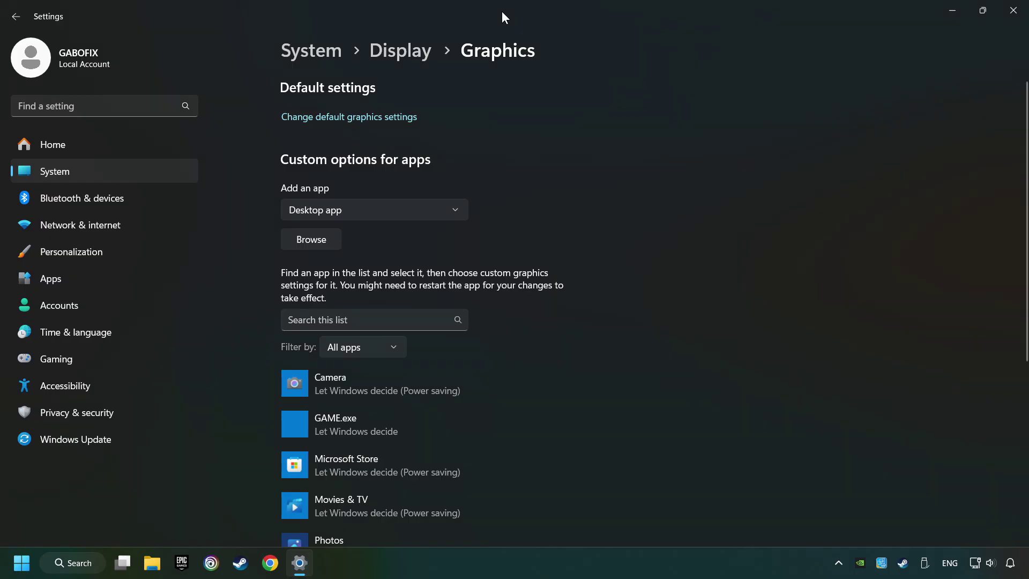
{"action": "scroll", "coordinate": [525, 183], "scroll_direction": "down", "scroll_amount": 2}
{"action": "scroll", "coordinate": [499, 205], "scroll_direction": "down", "scroll_amount": 2}
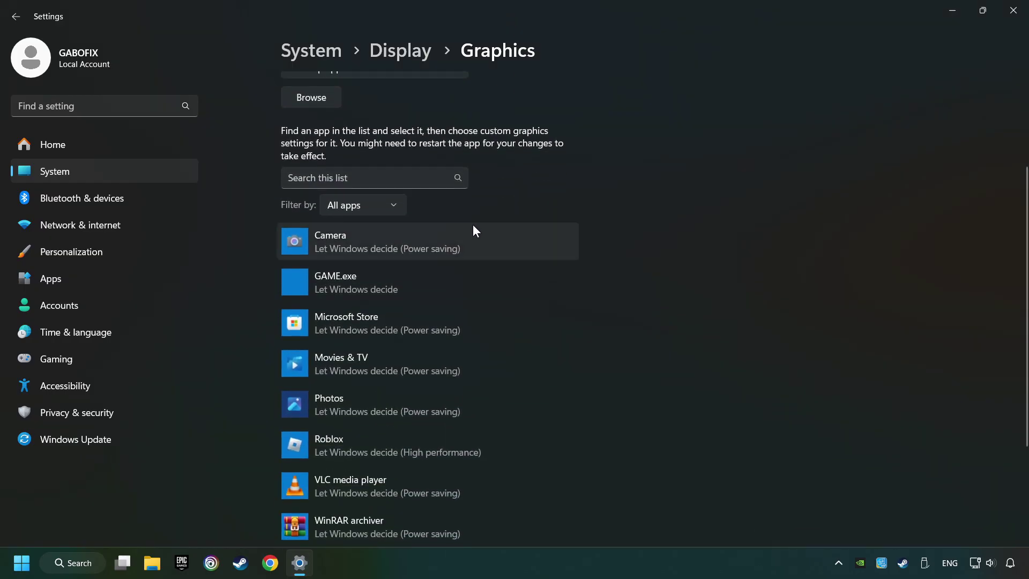
Step: Set GAME.exe's graphics preference to High performance (GeForce GTX 1050 Ti) and save
{"action": "left_click", "coordinate": [355, 280]}
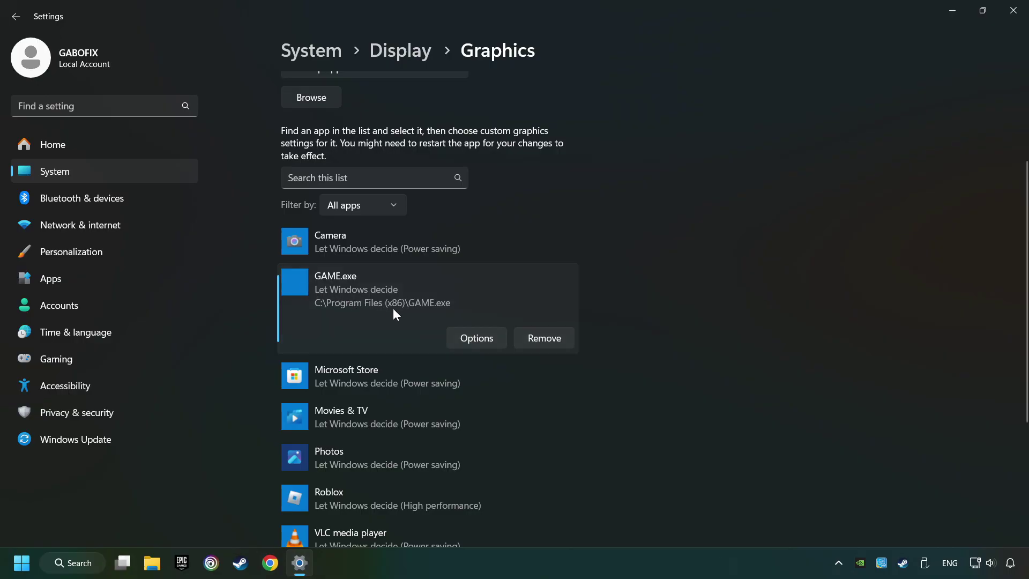
{"action": "left_click", "coordinate": [481, 338]}
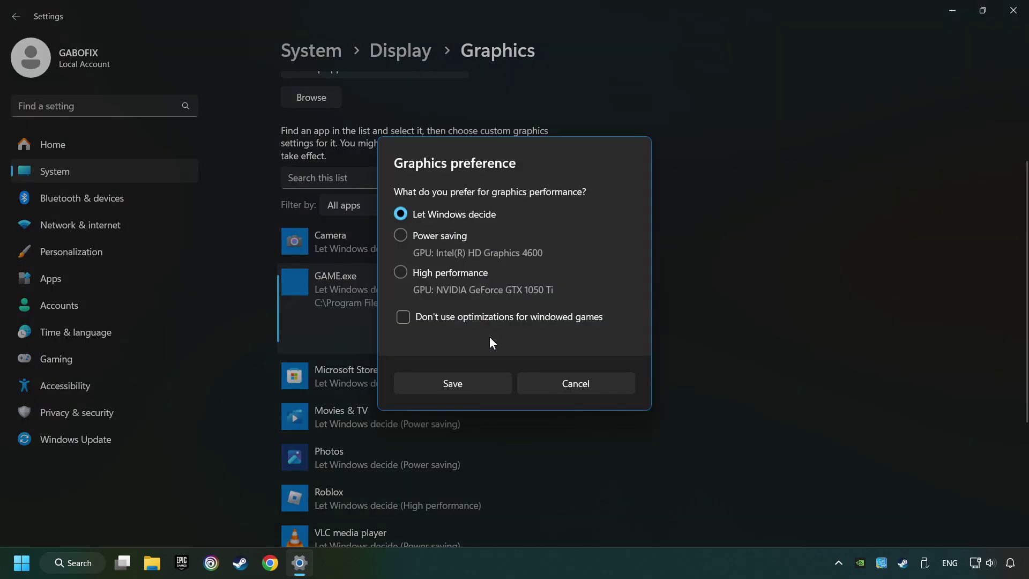
{"action": "left_click", "coordinate": [402, 271]}
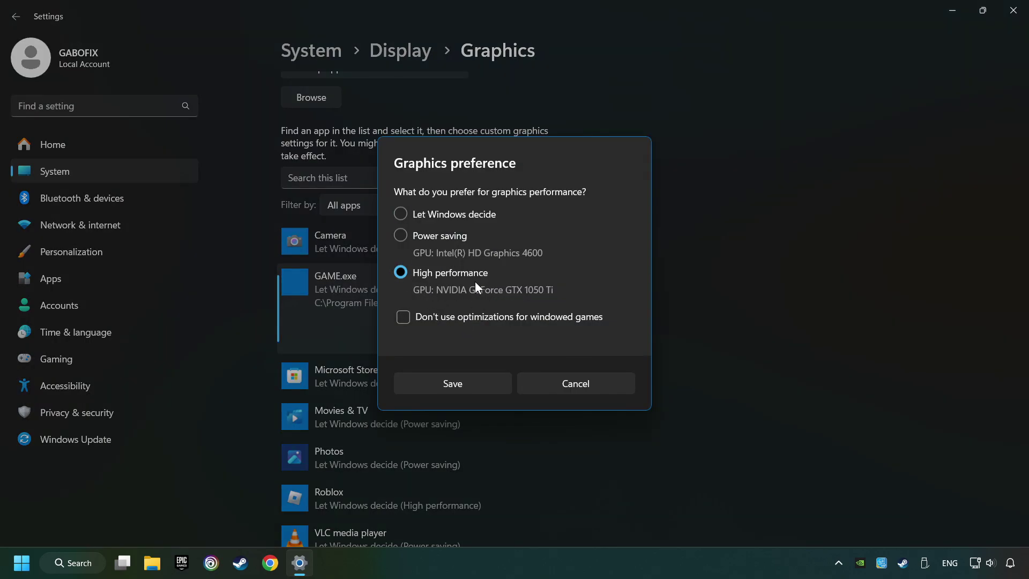
{"action": "left_click", "coordinate": [439, 383]}
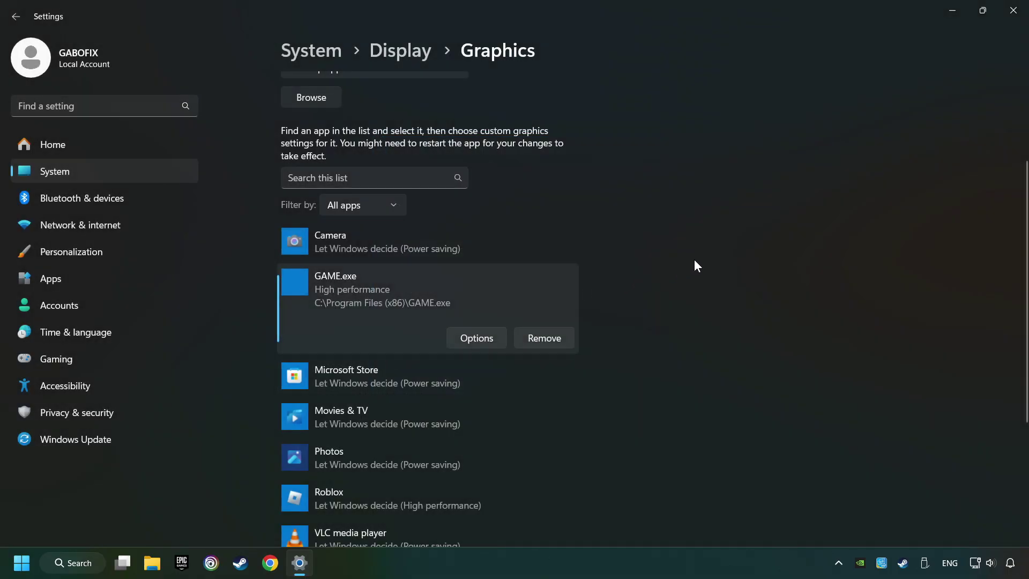
Step: Close Settings and launch NVIDIA Control Panel from the desktop's full context menu
{"action": "left_click", "coordinate": [1012, 11]}
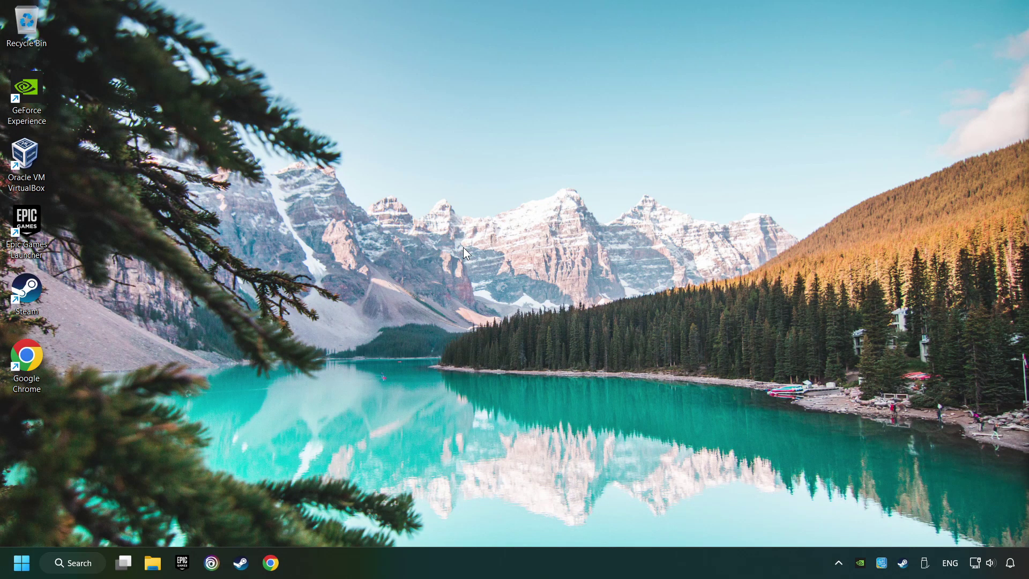
{"action": "right_click", "coordinate": [483, 238]}
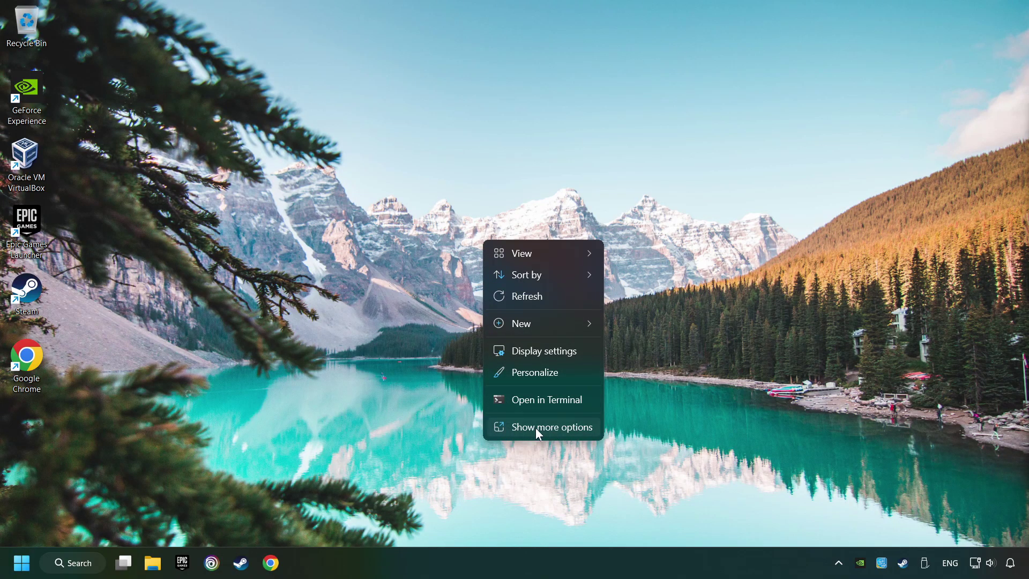
{"action": "left_click", "coordinate": [559, 427]}
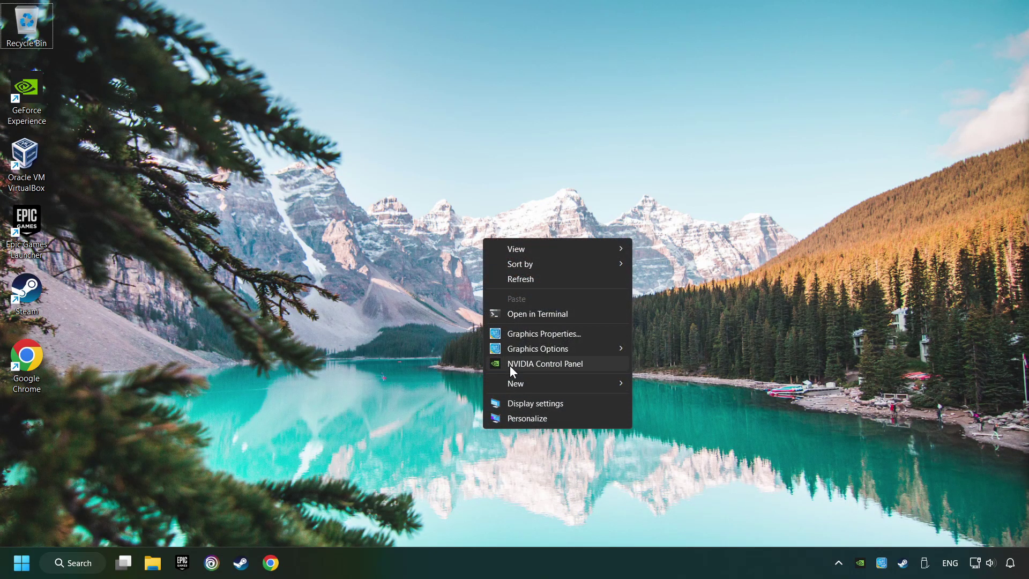
{"action": "left_click", "coordinate": [617, 366]}
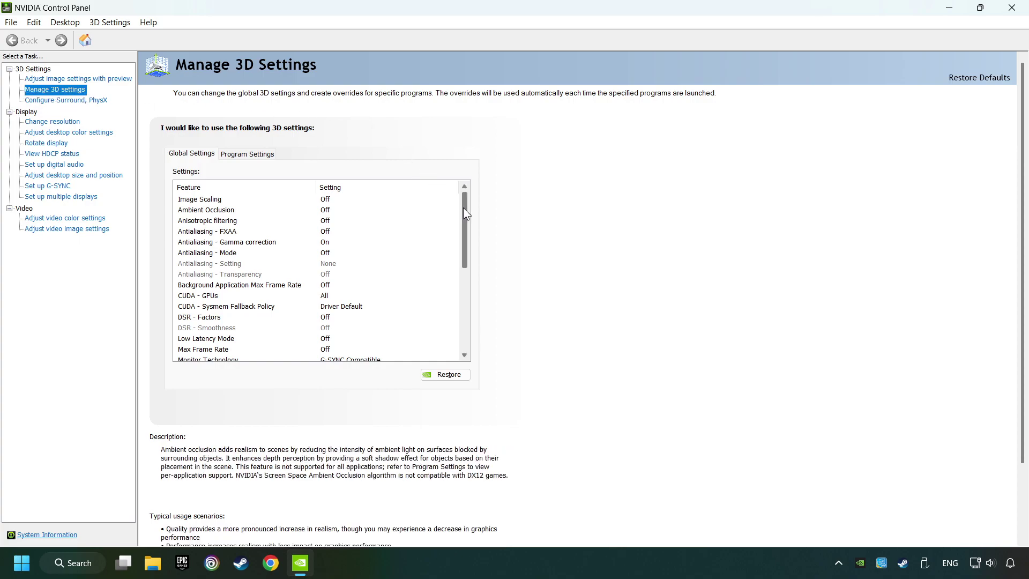
{"action": "mouse_move", "coordinate": [463, 207]}
{"action": "left_mouse_down"}
{"action": "mouse_move", "coordinate": [462, 298]}
{"action": "mouse_move", "coordinate": [457, 218]}
{"action": "mouse_move", "coordinate": [461, 262]}
{"action": "left_mouse_up"}
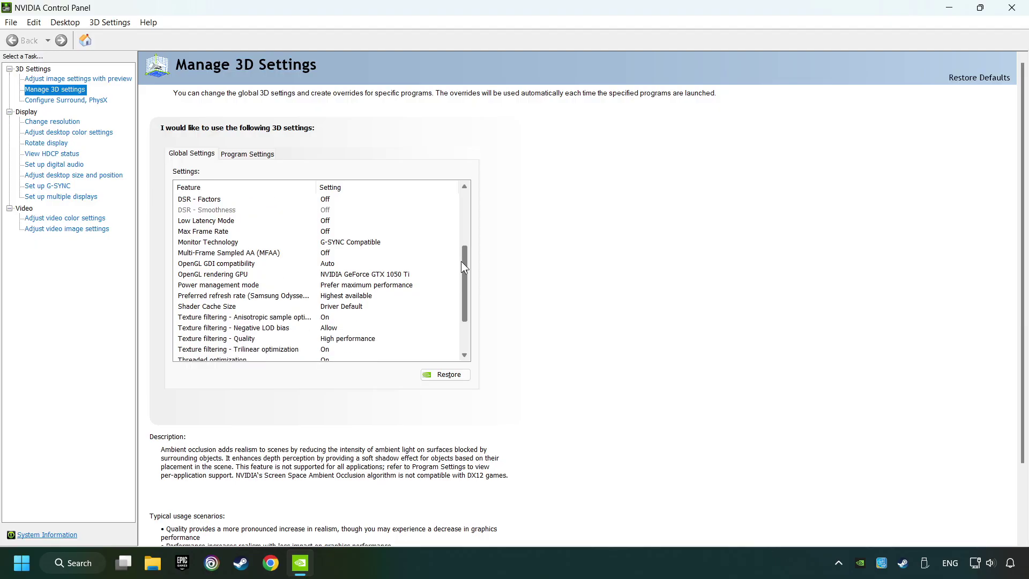
Step: Set OpenGL rendering GPU to GTX 1050 Ti and power mode to Prefer maximum performance
{"action": "left_click", "coordinate": [188, 276]}
{"action": "left_click", "coordinate": [380, 275]}
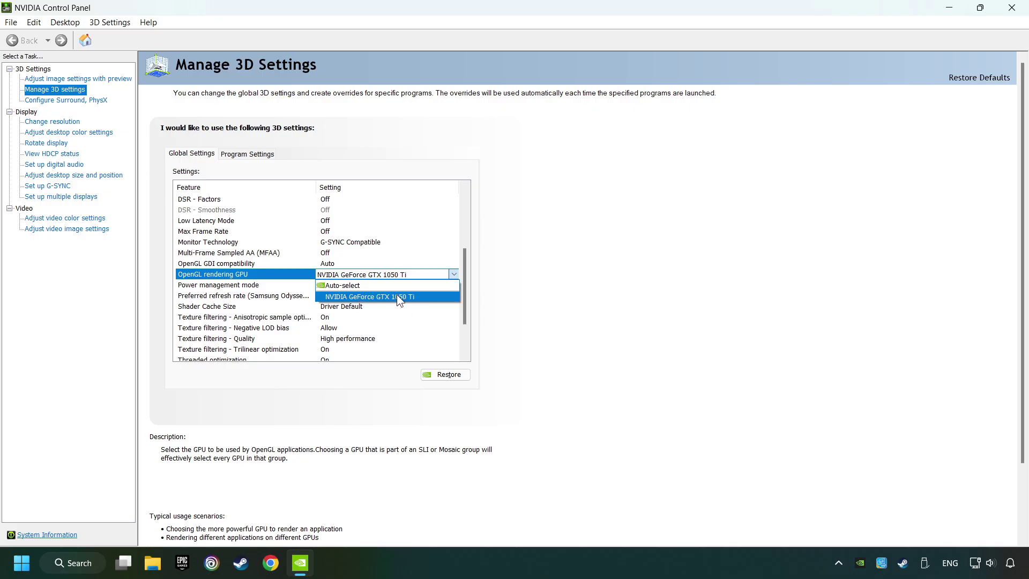
{"action": "left_click", "coordinate": [397, 294]}
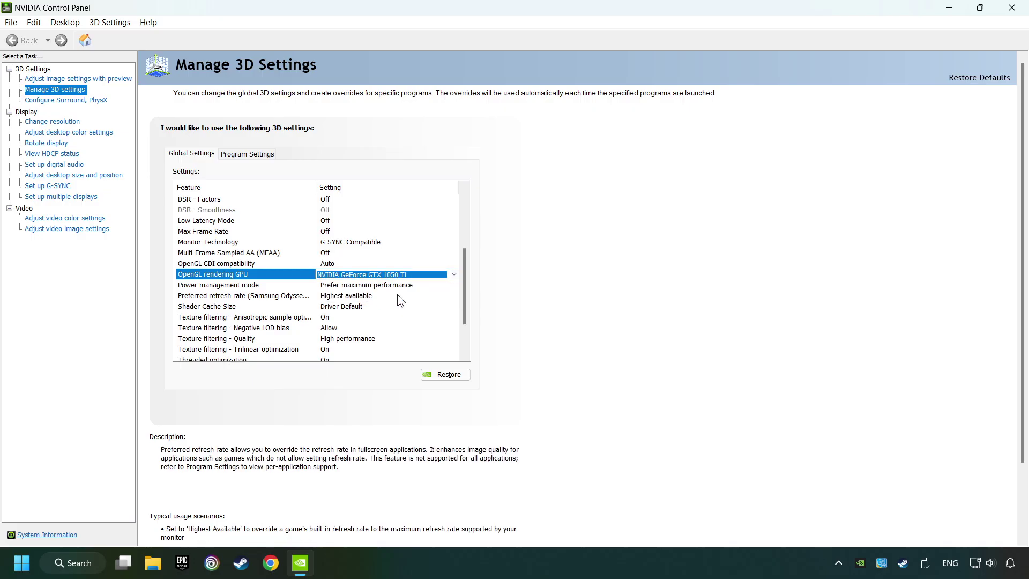
{"action": "left_click", "coordinate": [234, 287]}
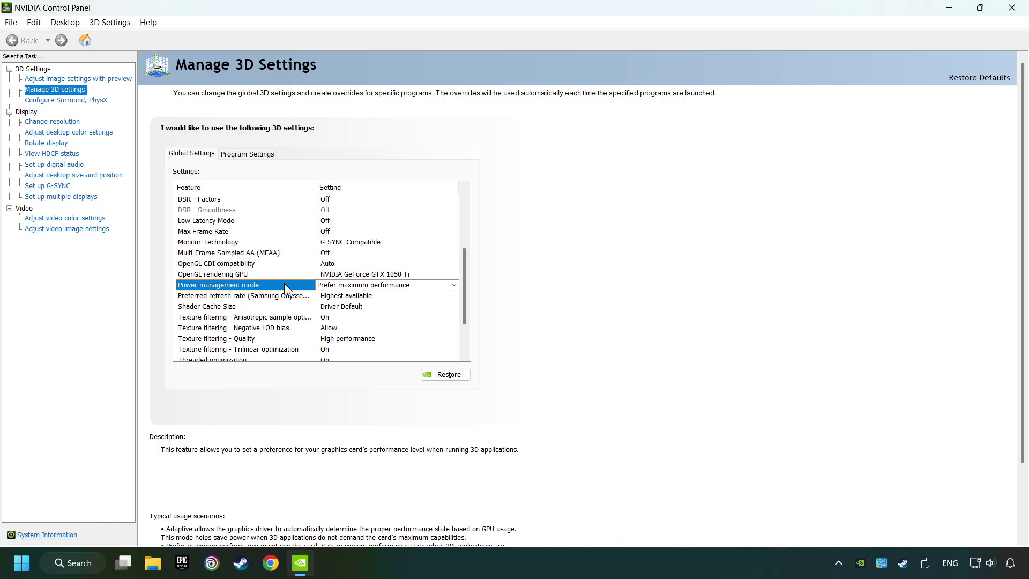
{"action": "left_click", "coordinate": [351, 286]}
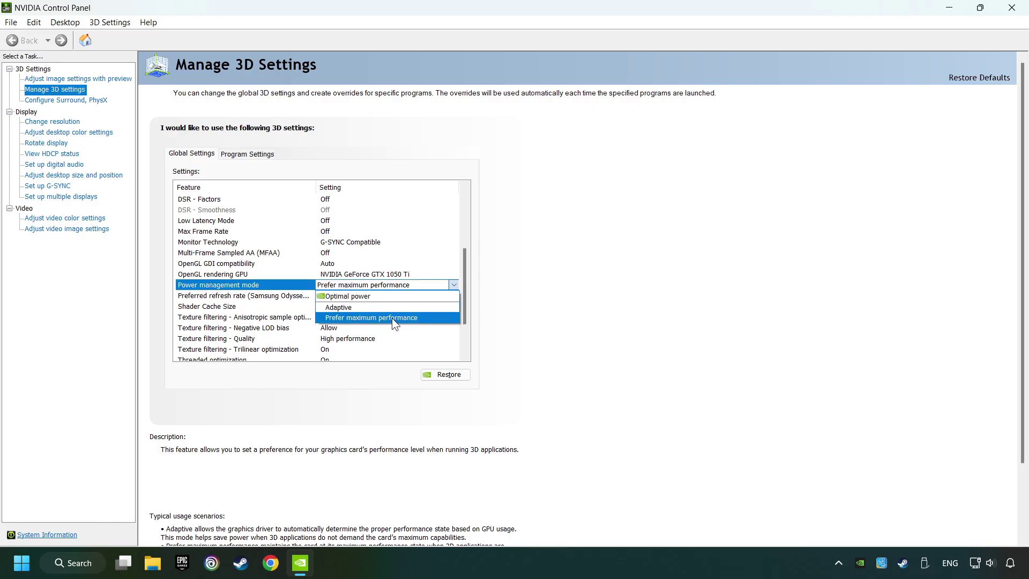
{"action": "left_click", "coordinate": [371, 318]}
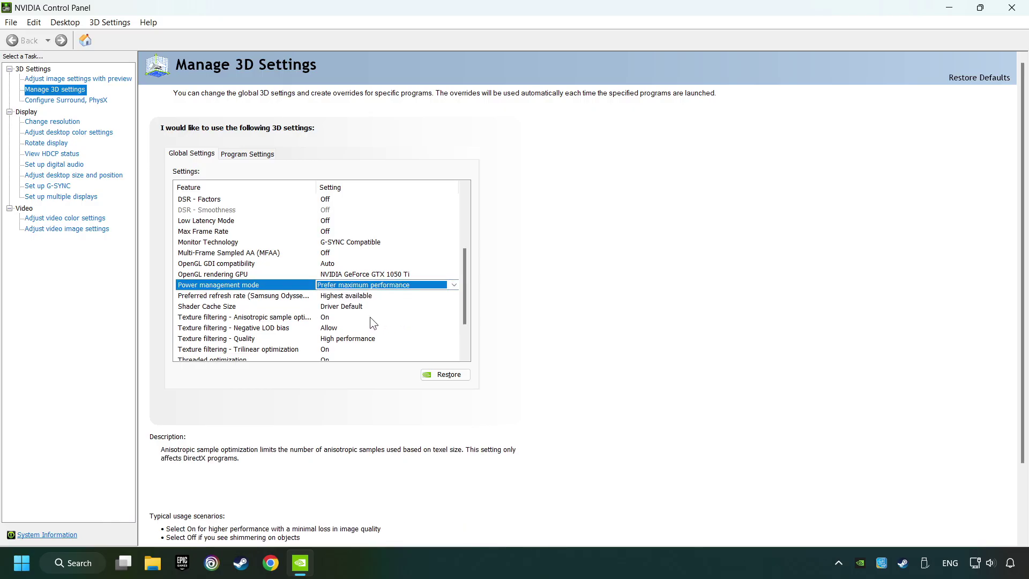
{"action": "left_click_drag", "start_coordinate": [467, 300], "coordinate": [466, 320]}
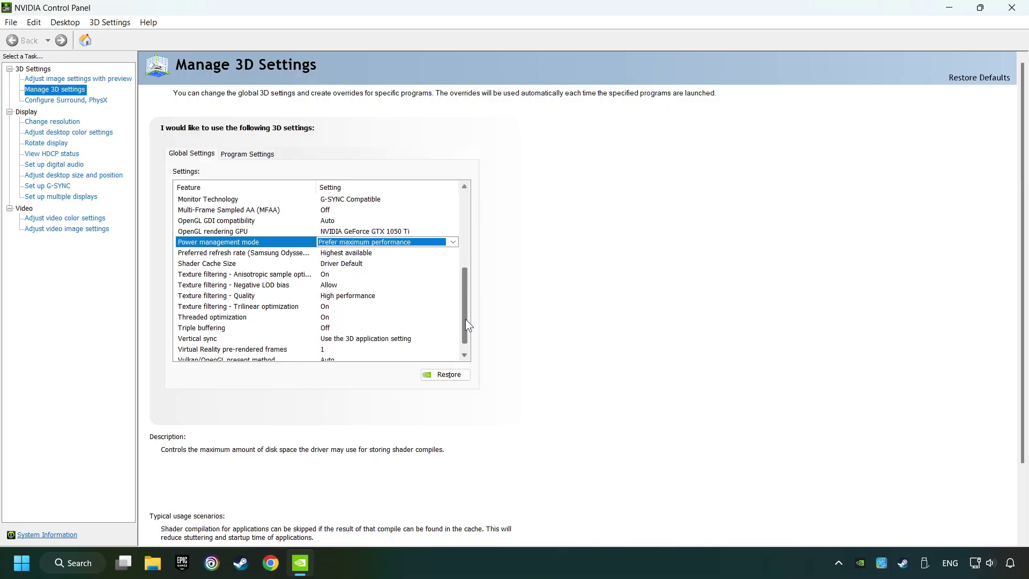
Step: Set texture filtering quality to High performance and Vertical sync Off, apply, and close
{"action": "left_click", "coordinate": [223, 298]}
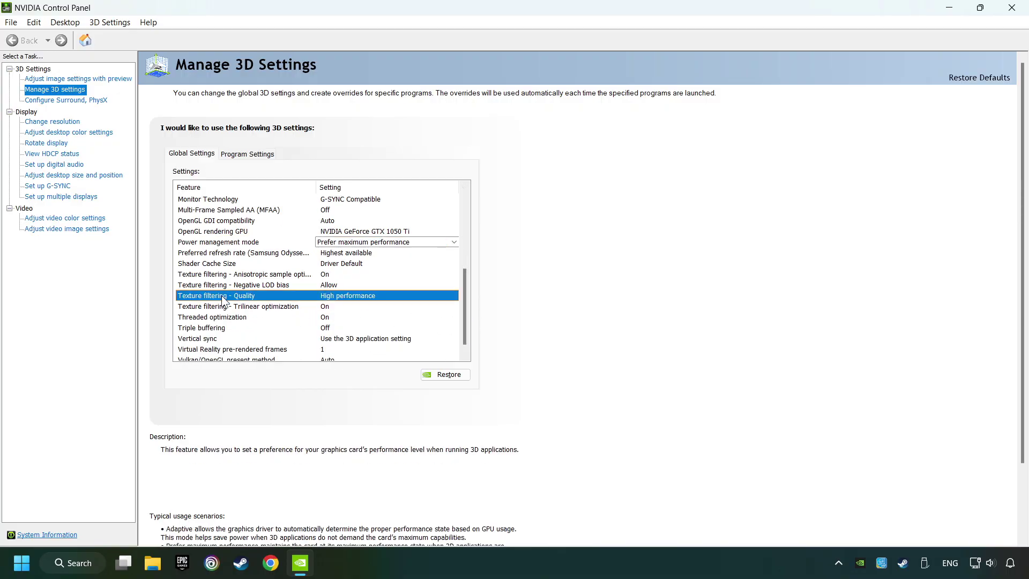
{"action": "left_click", "coordinate": [370, 295]}
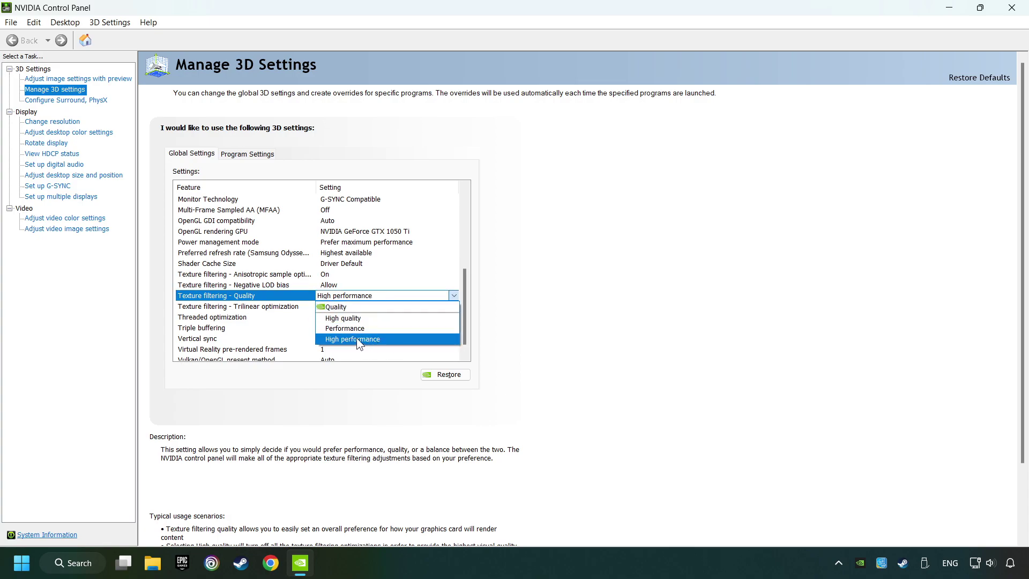
{"action": "left_click", "coordinate": [382, 338]}
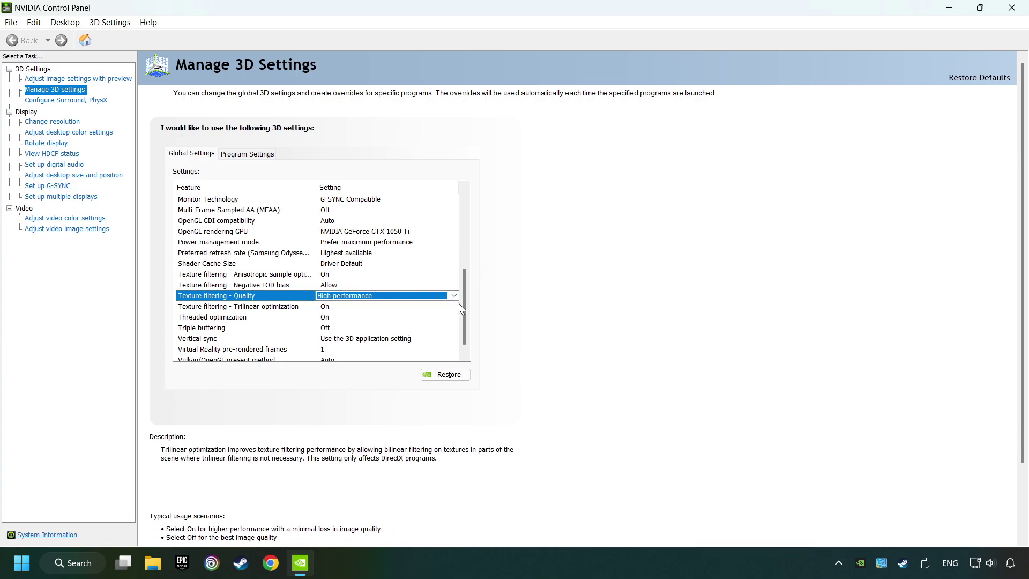
{"action": "scroll", "coordinate": [466, 298], "scroll_direction": "down", "scroll_amount": 1}
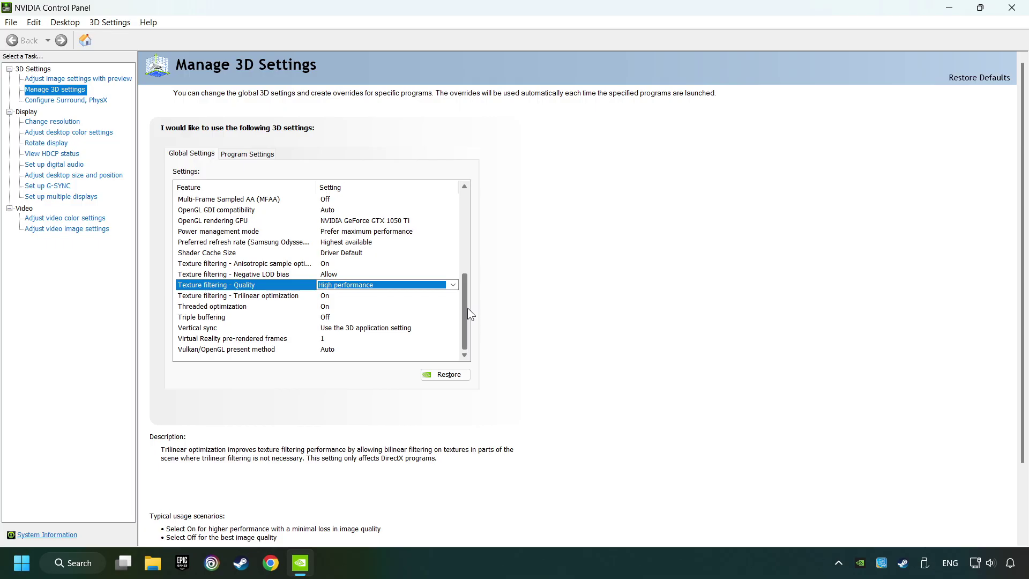
{"action": "left_click", "coordinate": [353, 329]}
{"action": "left_click", "coordinate": [347, 328]}
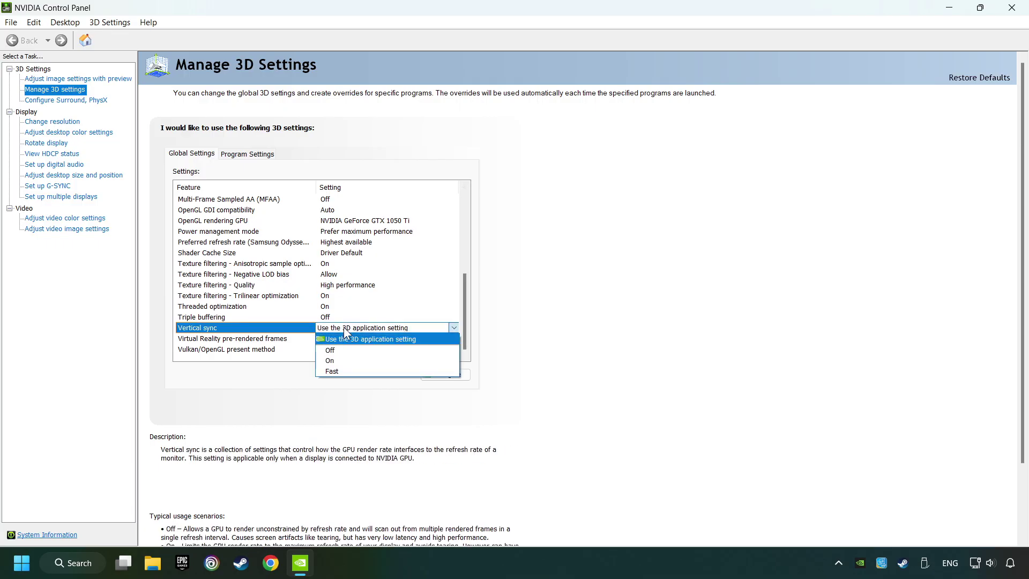
{"action": "left_click", "coordinate": [357, 350]}
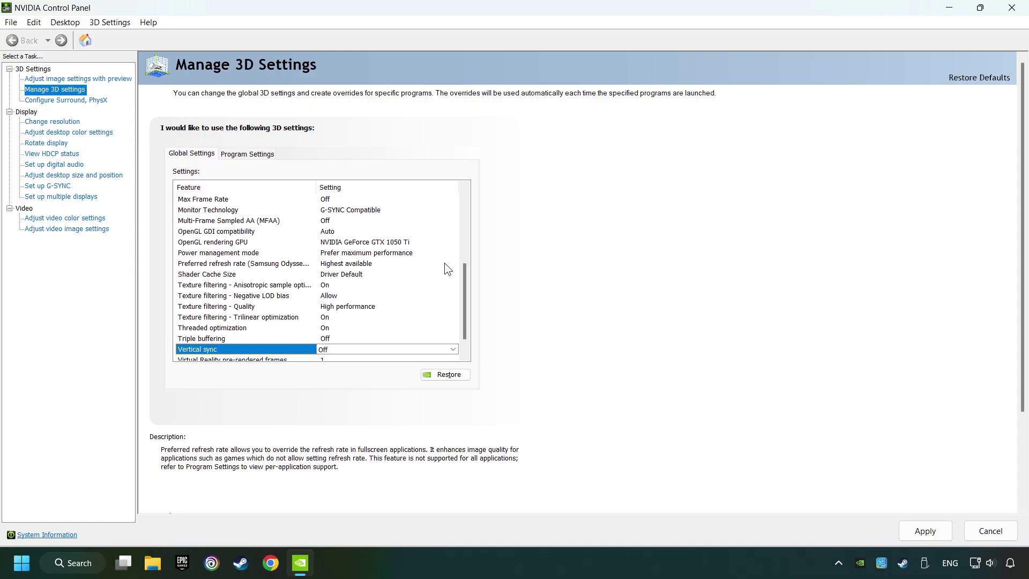
{"action": "left_click_drag", "start_coordinate": [468, 264], "coordinate": [468, 281]}
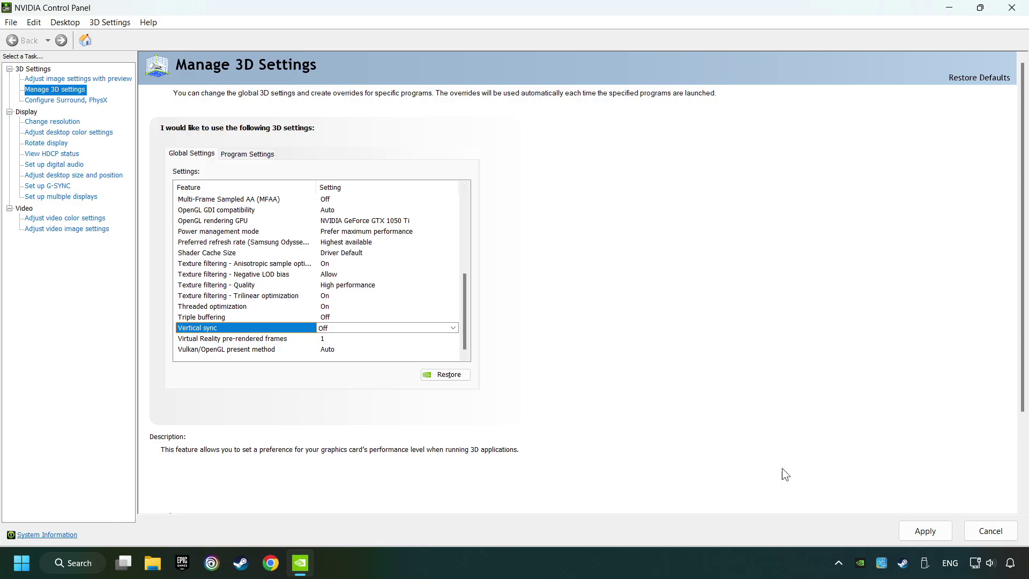
{"action": "left_click", "coordinate": [919, 527]}
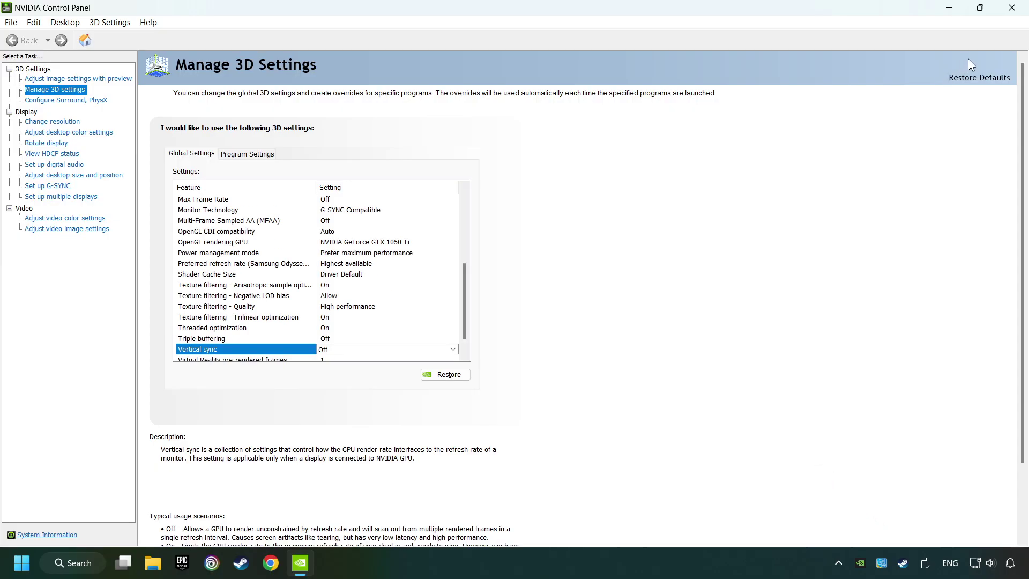
{"action": "left_click", "coordinate": [1012, 11]}
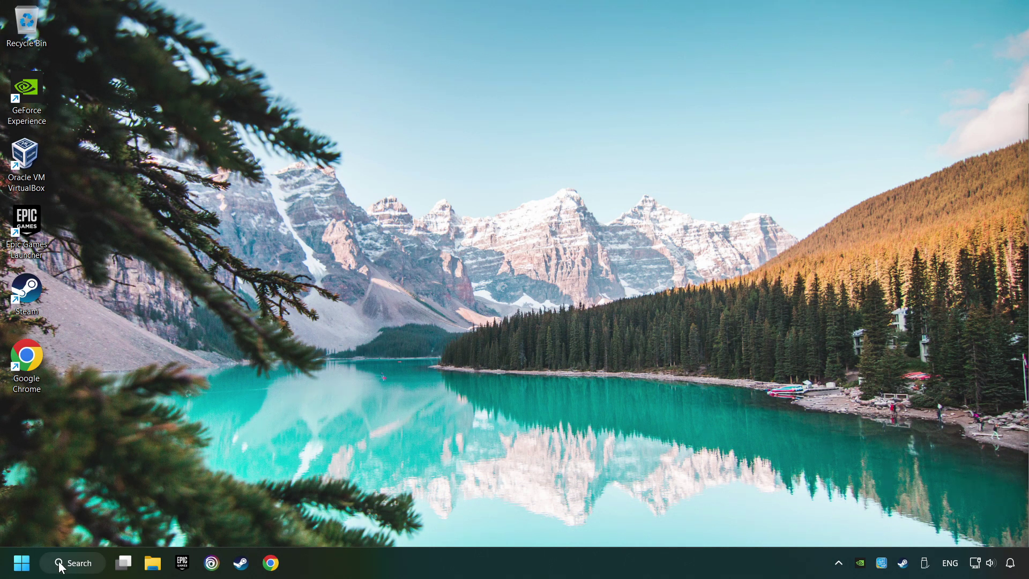
Step: Set 8 processors in System Configuration's advanced boot options, apply, and exit without restarting
{"action": "left_click", "coordinate": [81, 566]}
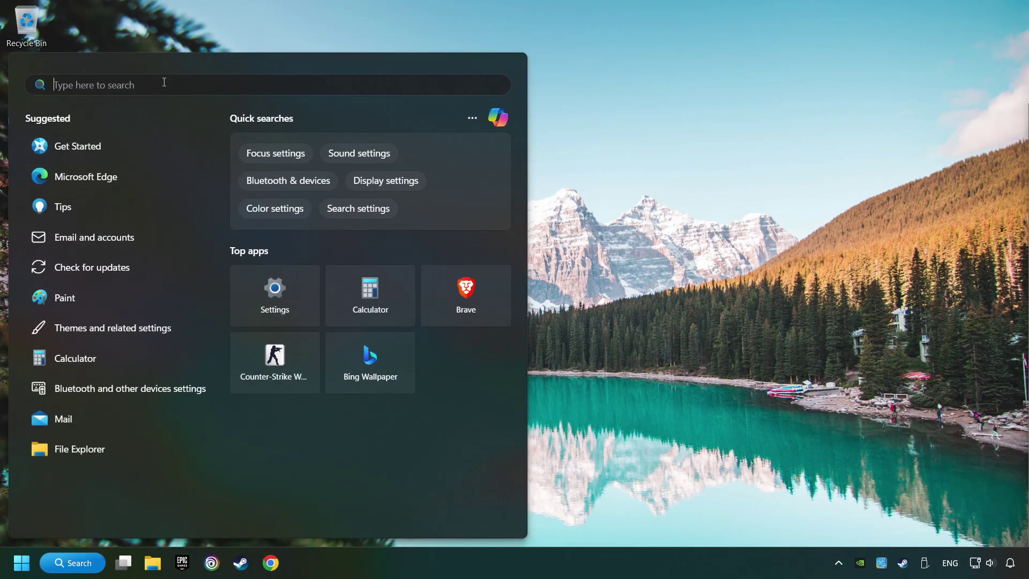
{"action": "type", "text": "msc"}
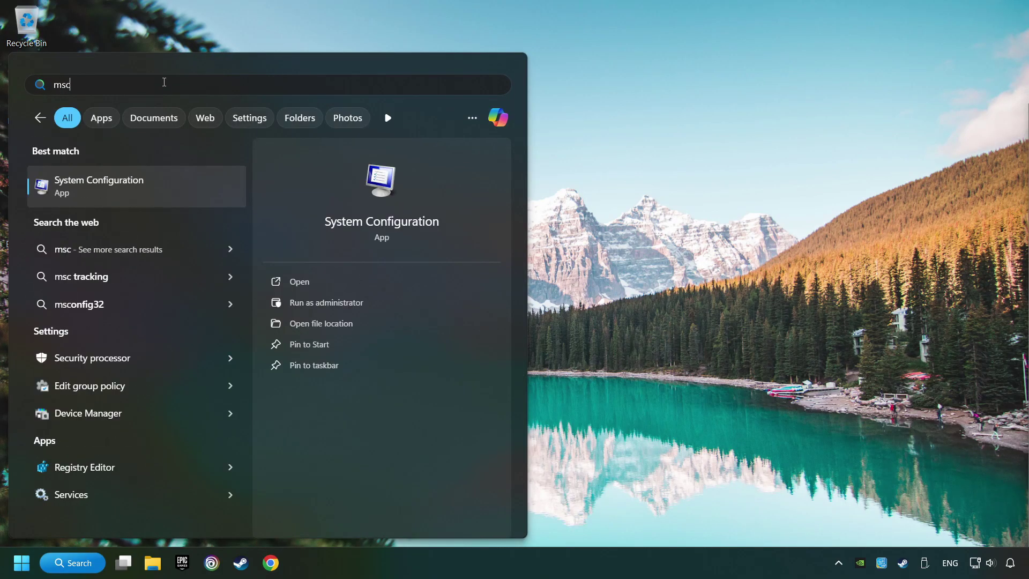
{"action": "left_click", "coordinate": [202, 184]}
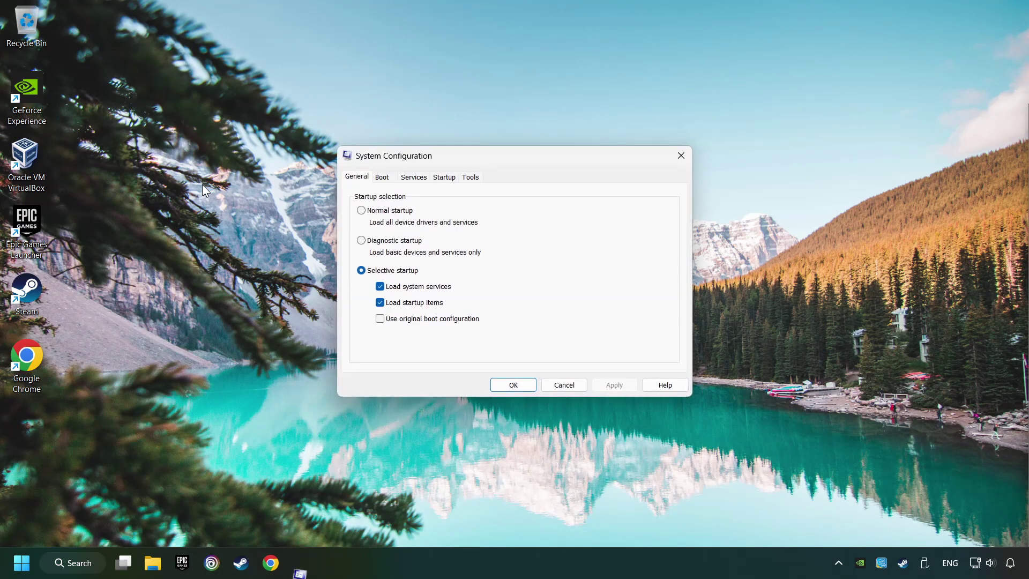
{"action": "left_click", "coordinate": [383, 181]}
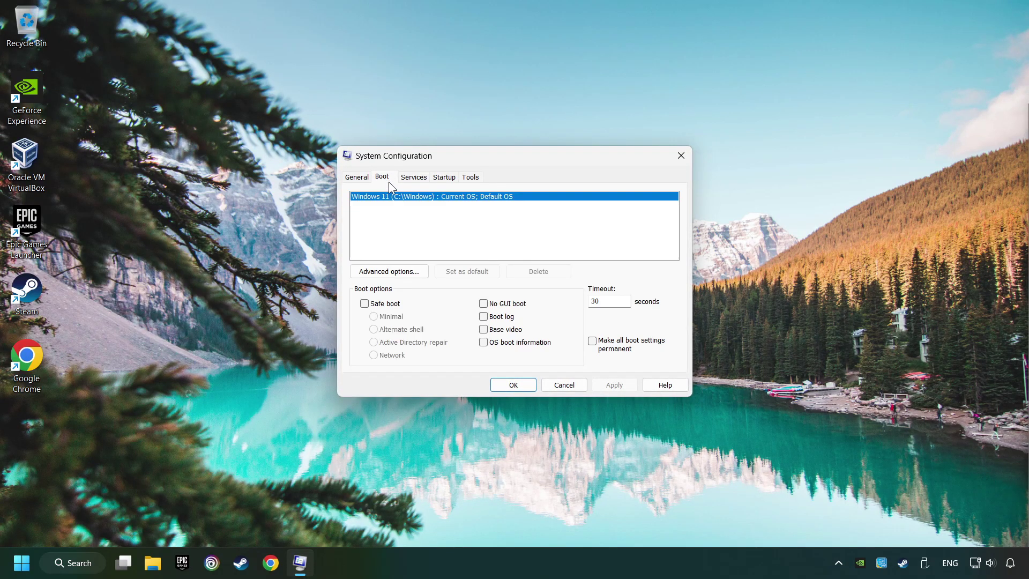
{"action": "left_click", "coordinate": [397, 273]}
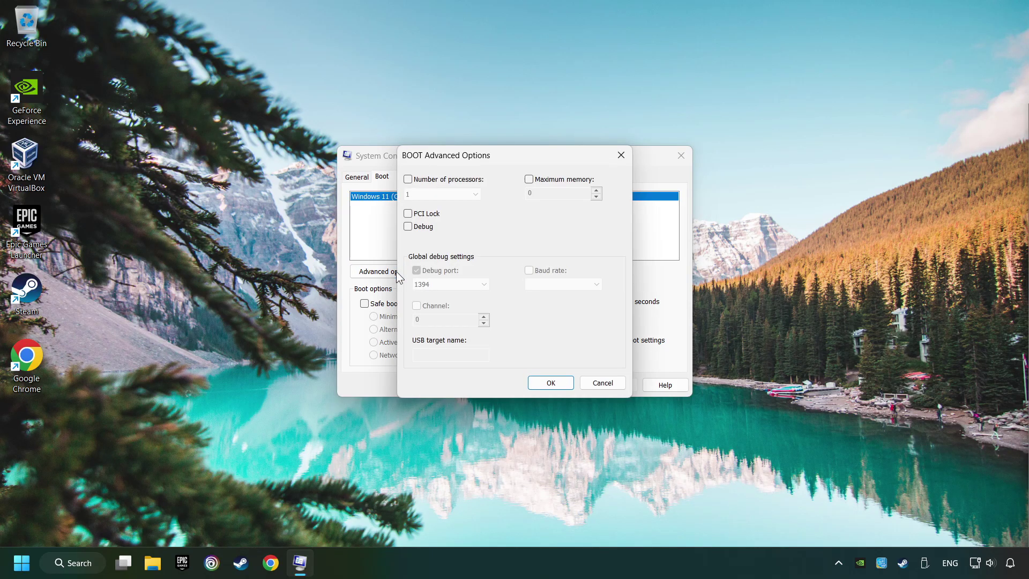
{"action": "left_click", "coordinate": [408, 179]}
{"action": "left_click", "coordinate": [437, 196]}
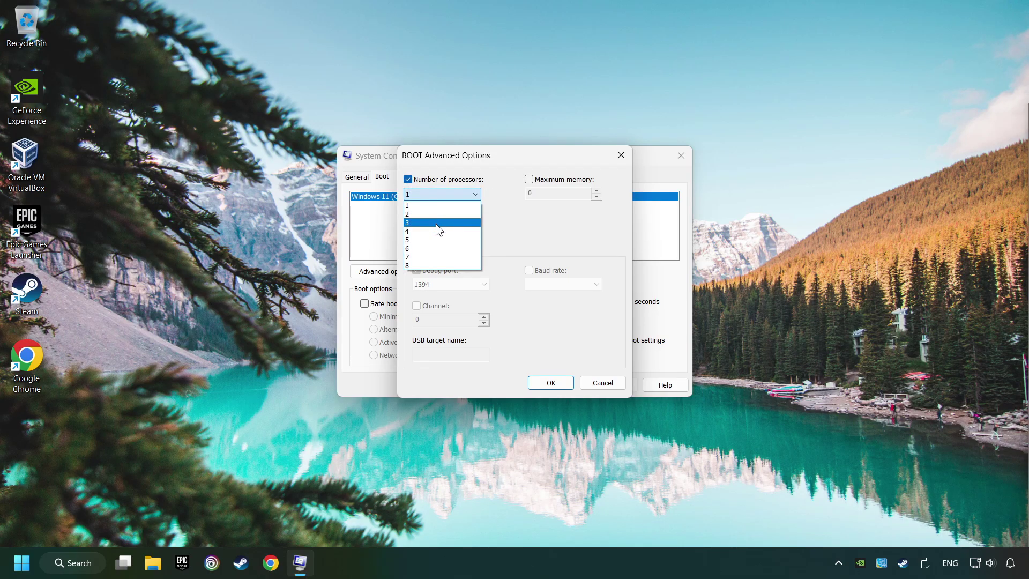
{"action": "left_click", "coordinate": [434, 266]}
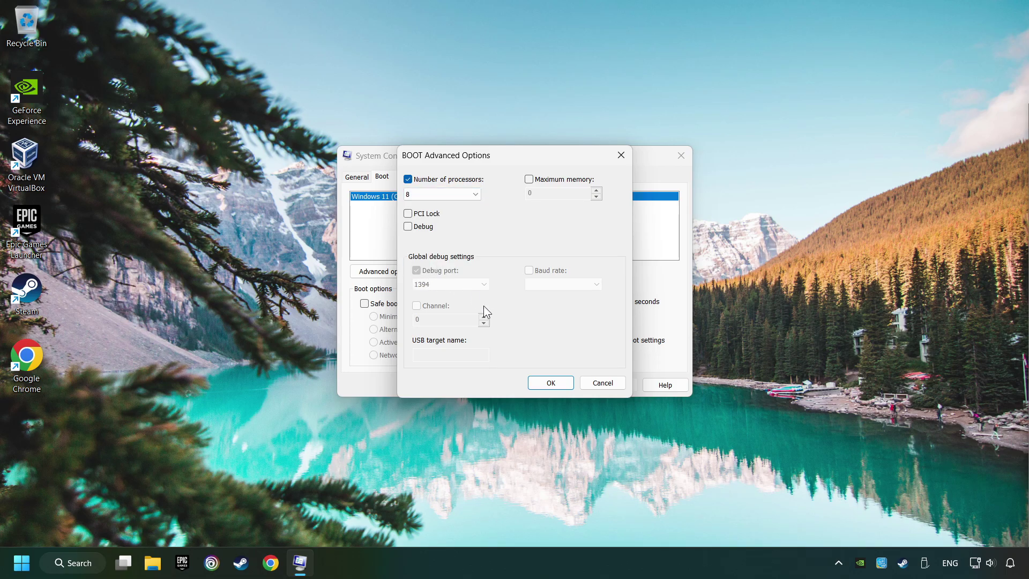
{"action": "left_click", "coordinate": [553, 383]}
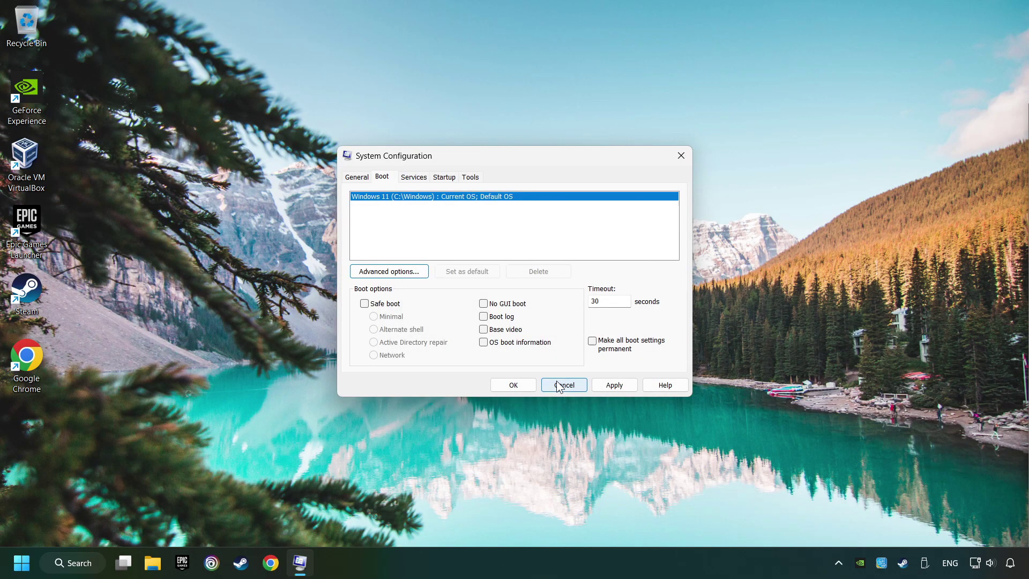
{"action": "left_click", "coordinate": [610, 386]}
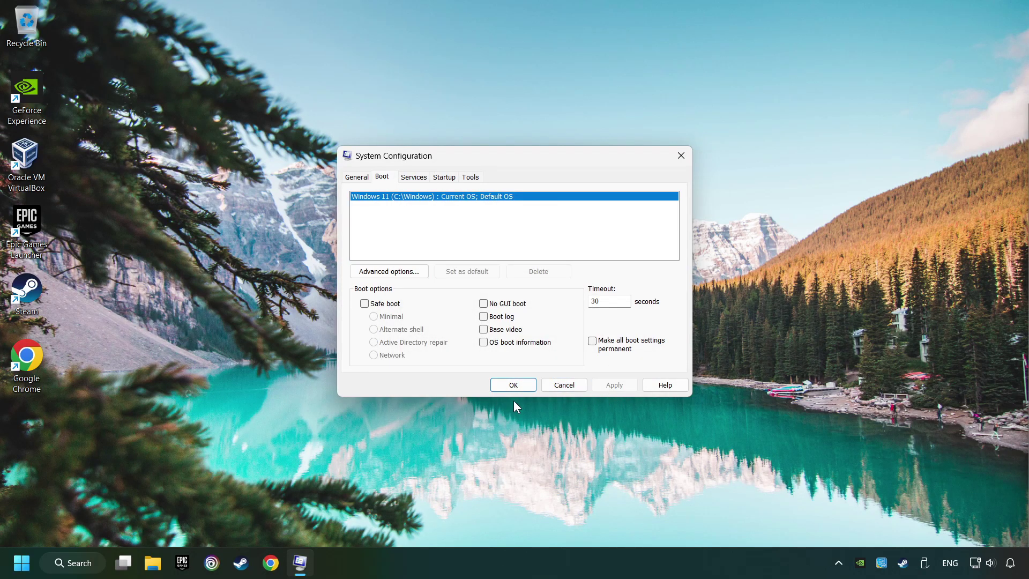
{"action": "left_click", "coordinate": [511, 385]}
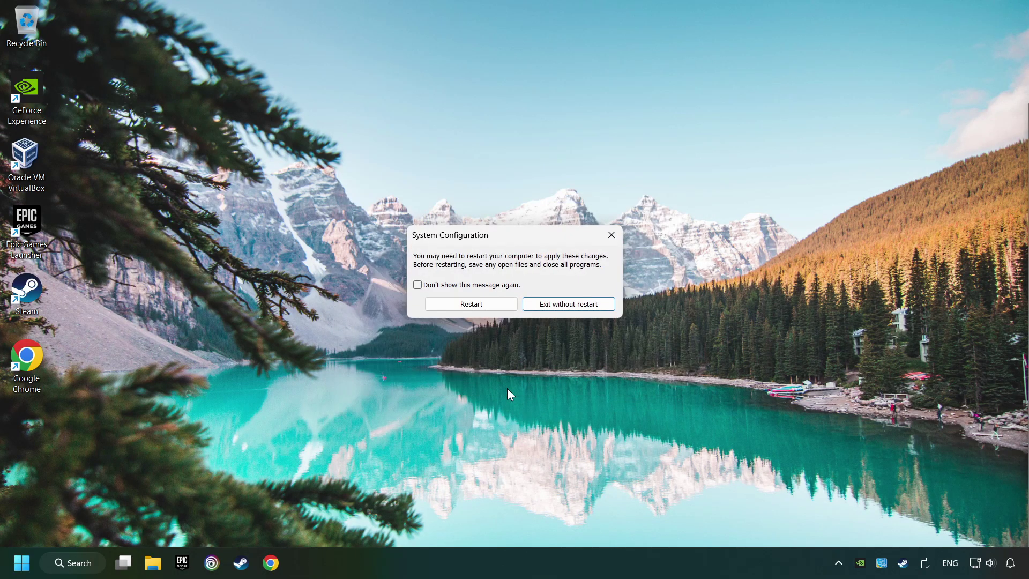
{"action": "left_click", "coordinate": [585, 305]}
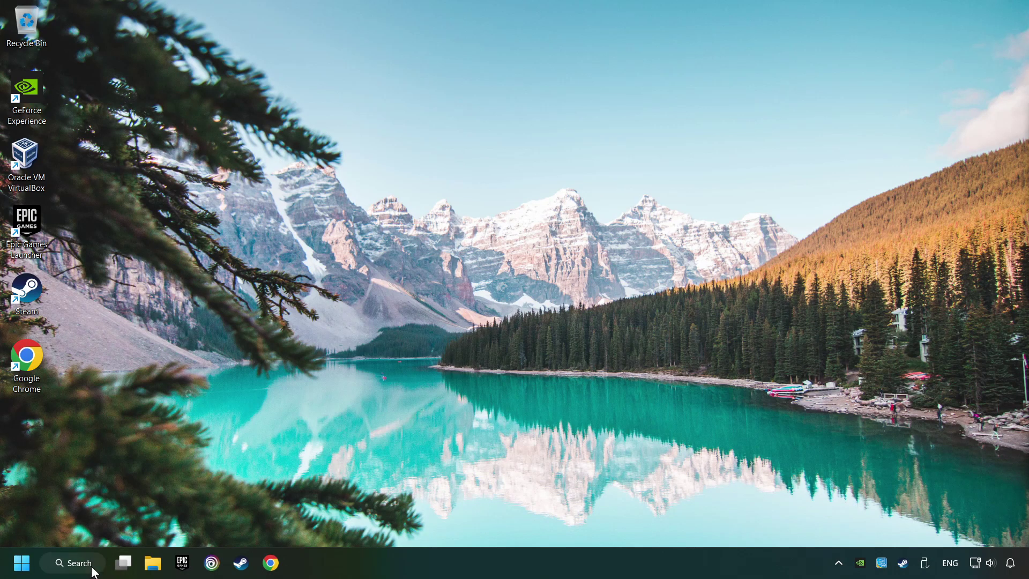
Step: Choose Adjust for best performance in Performance Options' visual effects and apply it
{"action": "left_click", "coordinate": [63, 563]}
{"action": "type", "text": "pe"}
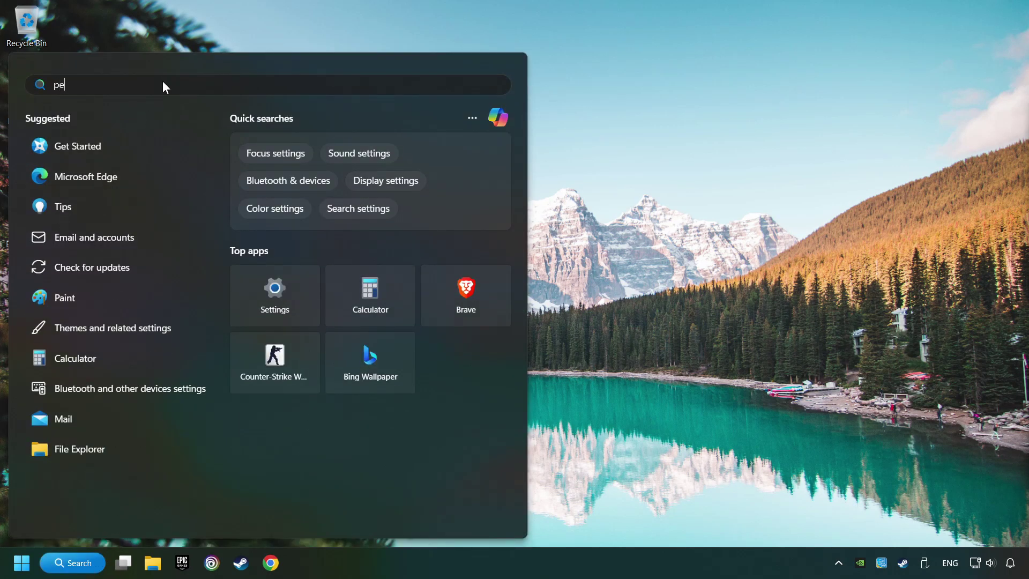
{"action": "type", "text": "rforma"}
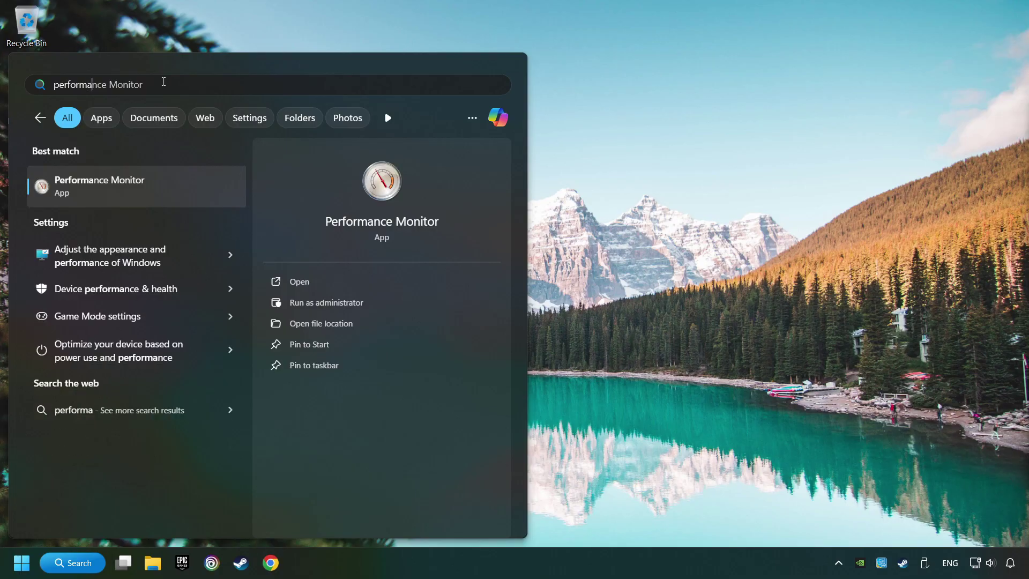
{"action": "type", "text": "nce"}
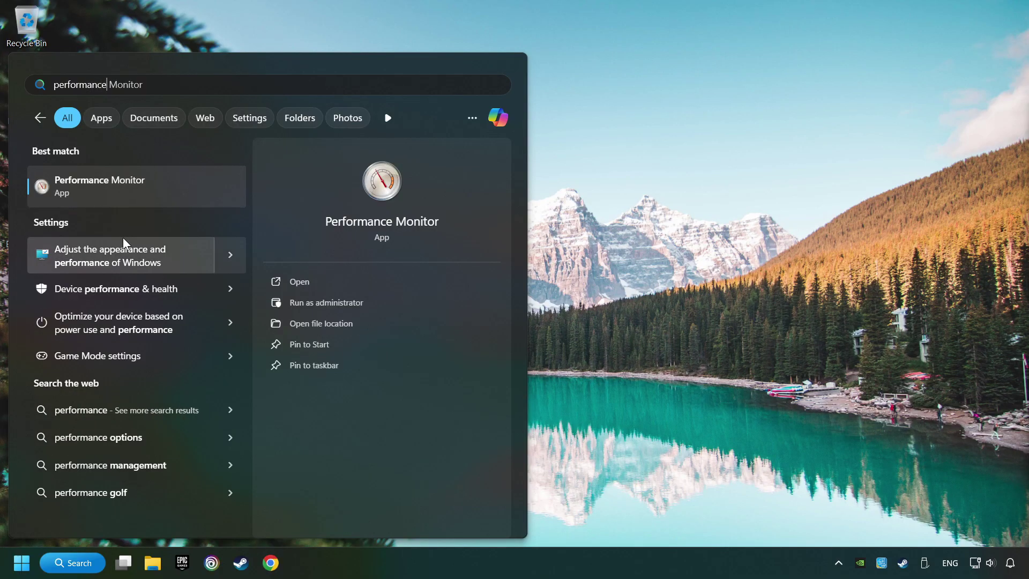
{"action": "left_click", "coordinate": [187, 255]}
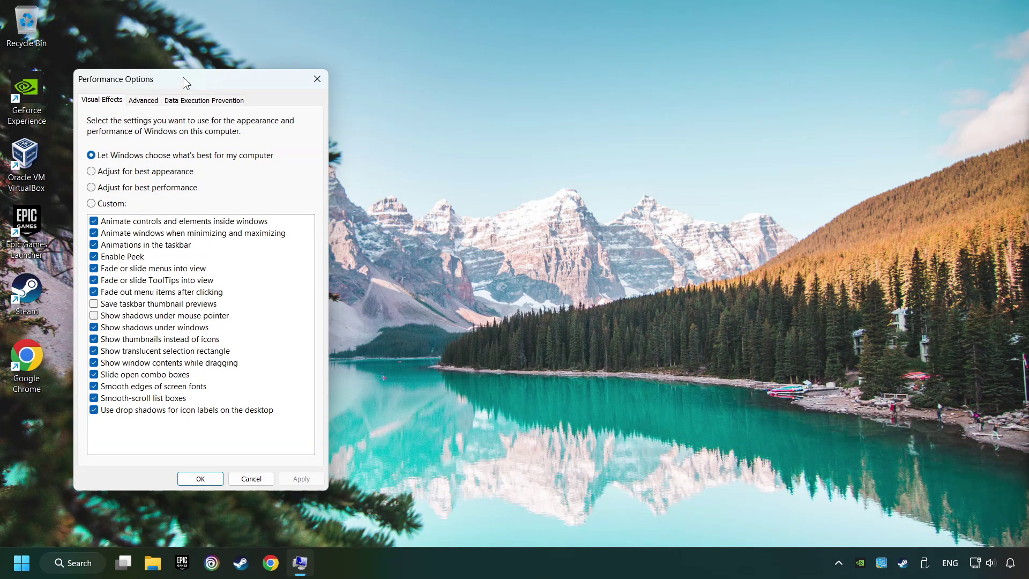
{"action": "mouse_move", "coordinate": [183, 79]}
{"action": "left_mouse_down"}
{"action": "mouse_move", "coordinate": [349, 90]}
{"action": "mouse_move", "coordinate": [488, 80]}
{"action": "left_mouse_up"}
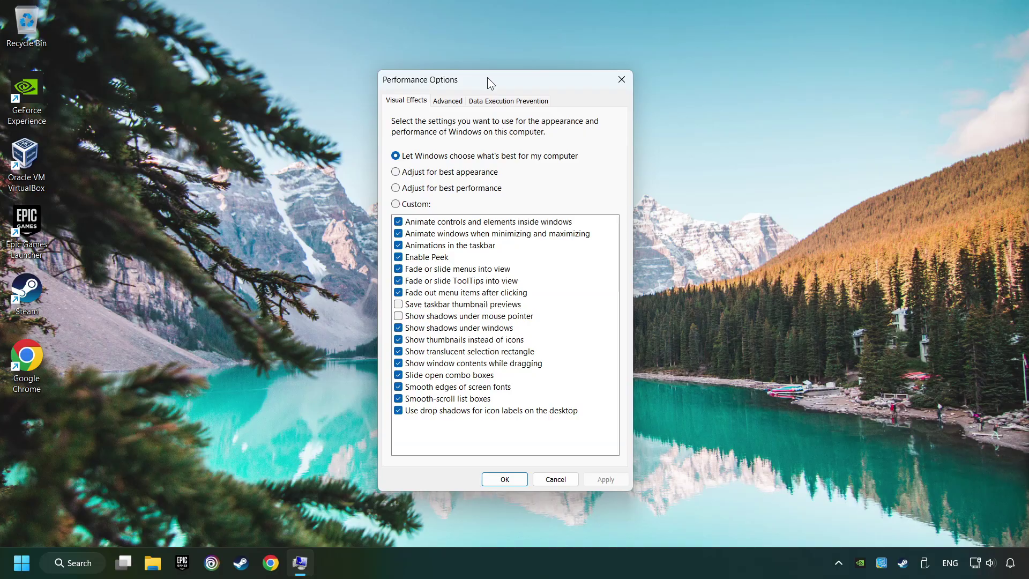
{"action": "left_click", "coordinate": [447, 190]}
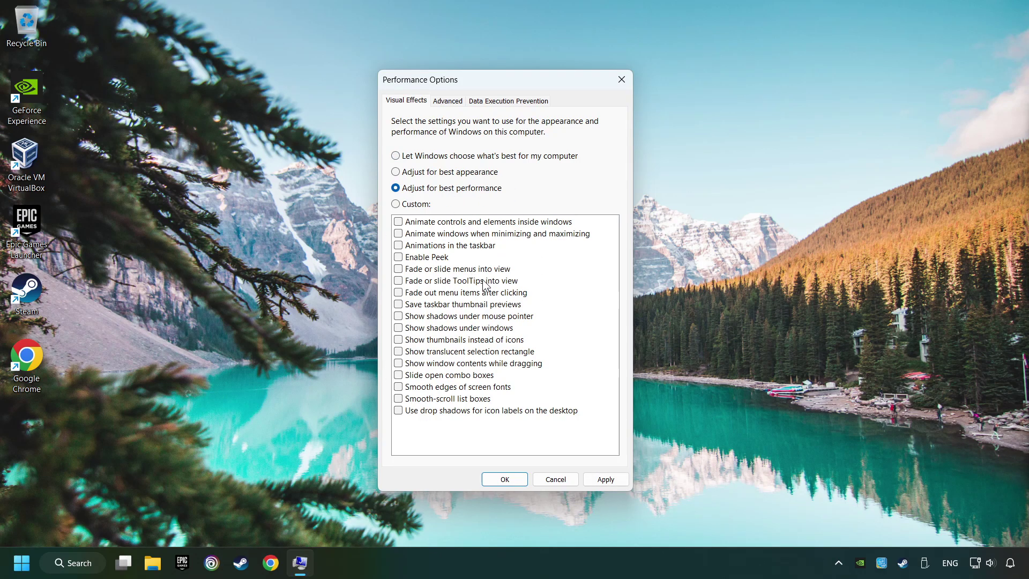
{"action": "left_click", "coordinate": [613, 481]}
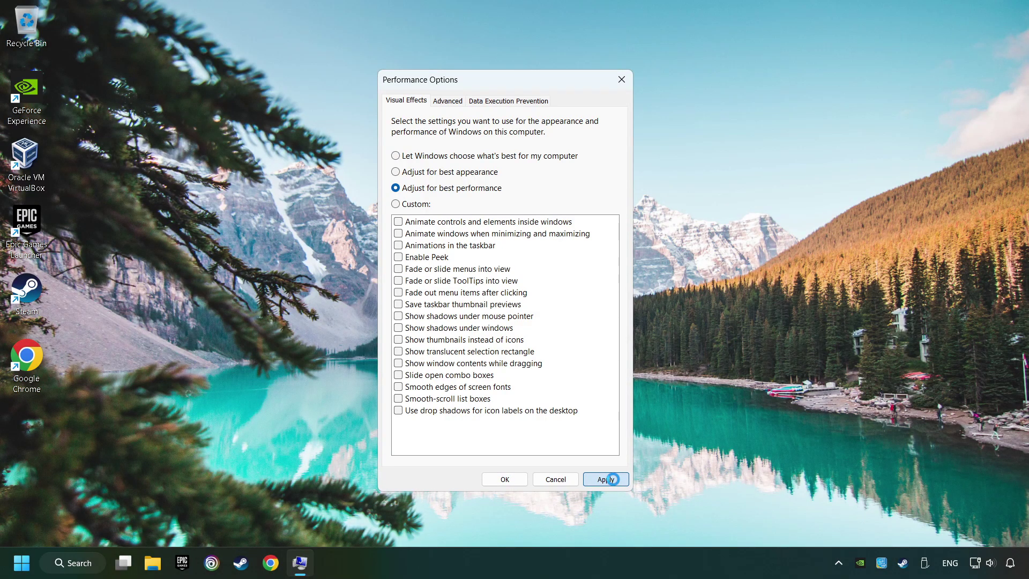
{"action": "left_click", "coordinate": [506, 480]}
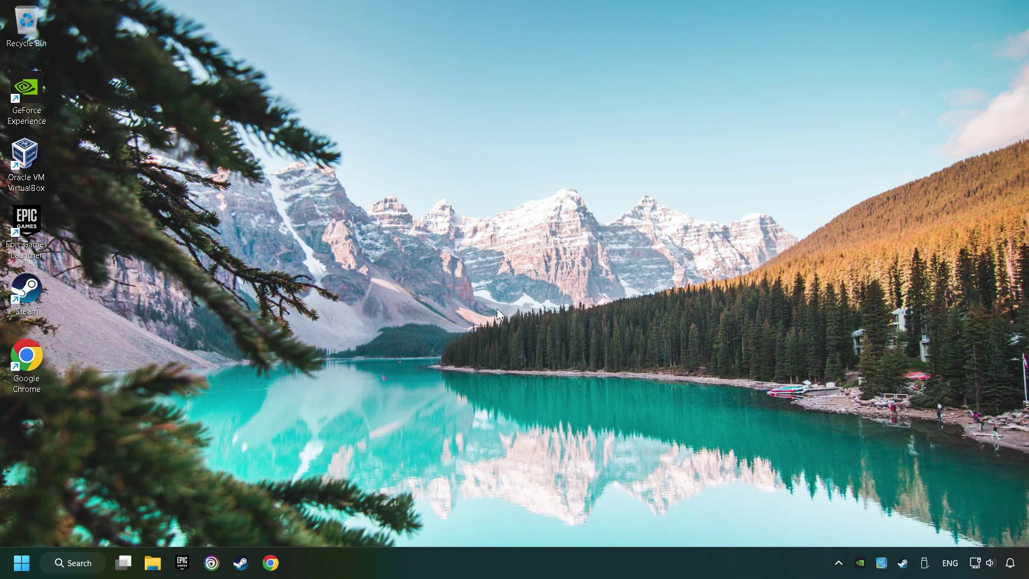